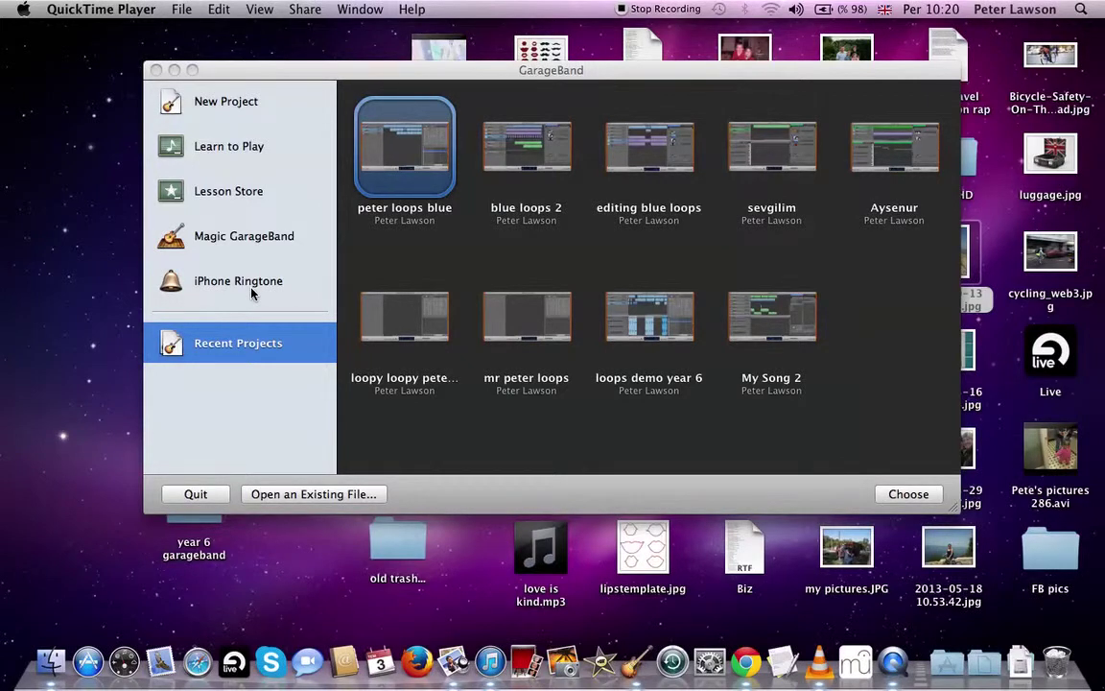
Open the first project among the recent projects and play short passages from bars 1, 5 and 9
{"action": "double_click", "coordinate": [410, 165]}
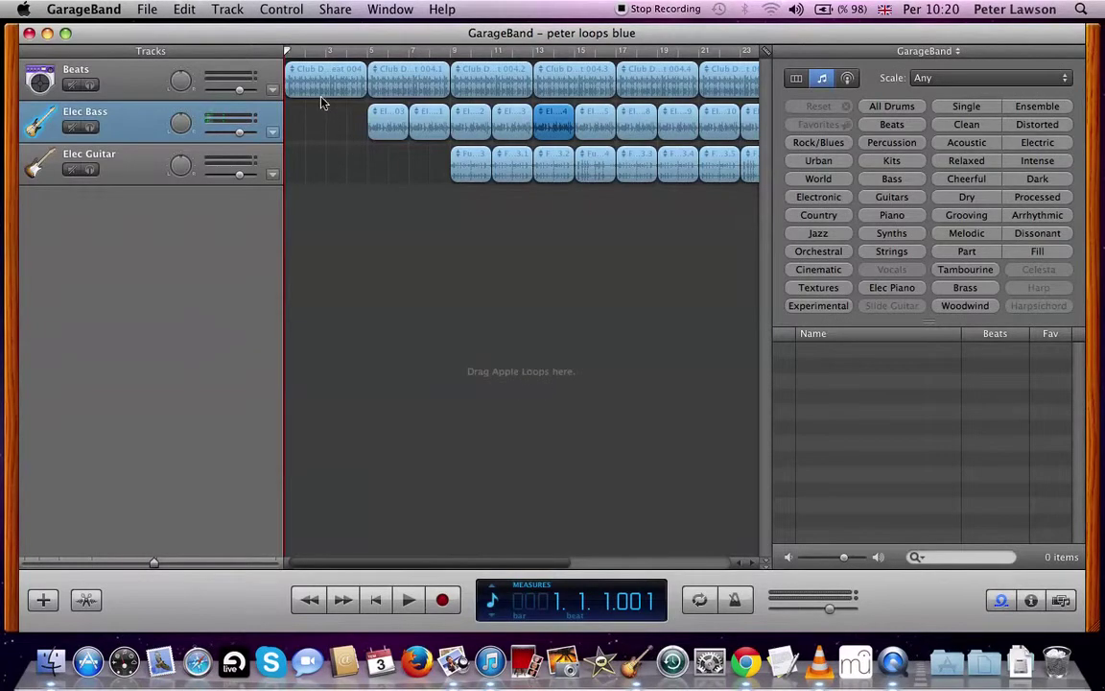
{"action": "key", "text": "space"}
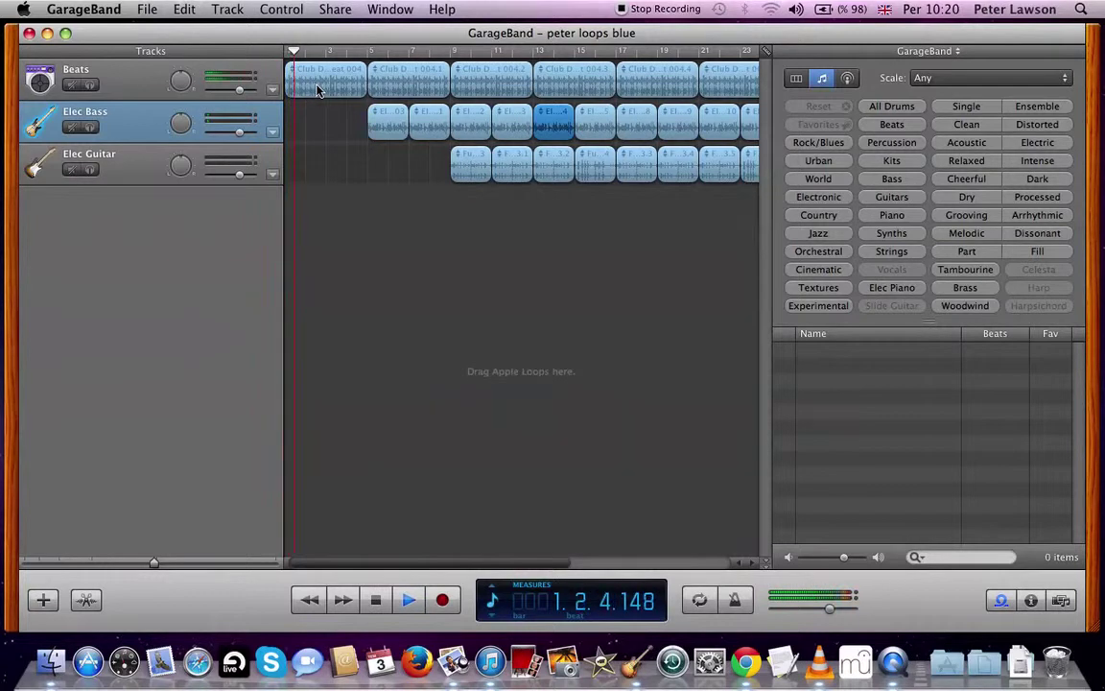
{"action": "left_click", "coordinate": [370, 52]}
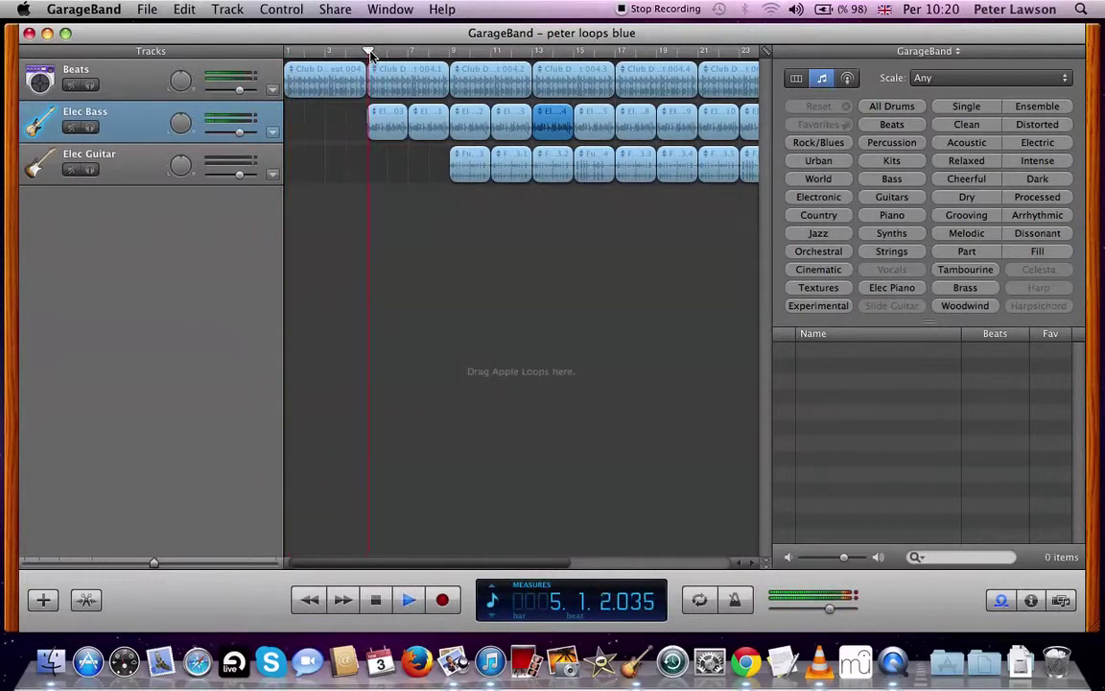
{"action": "left_click", "coordinate": [450, 52]}
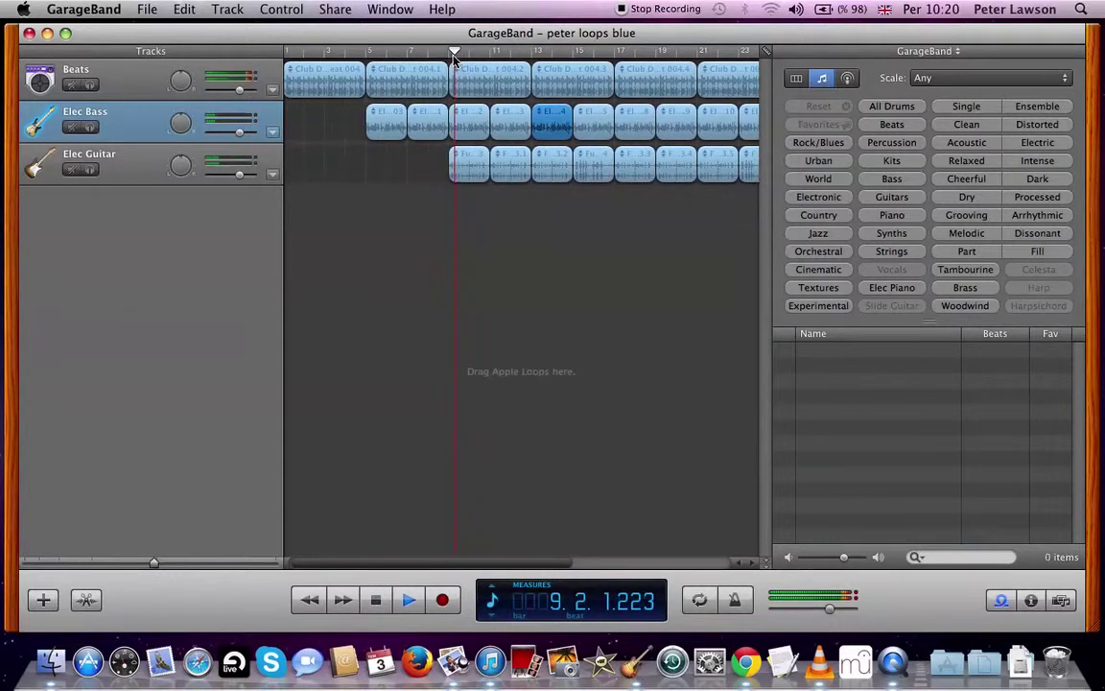
{"action": "left_click", "coordinate": [506, 300]}
{"action": "key", "text": "space"}
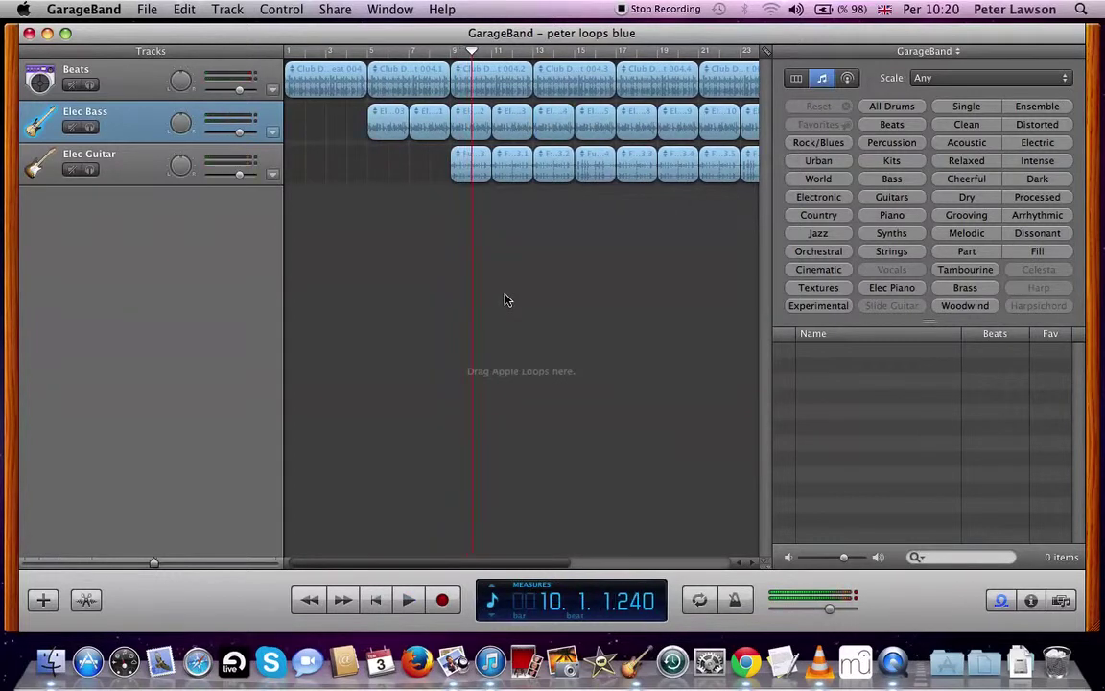
Place the playhead at bar 5, play the Elec Bass track soloed, and release its solo
{"action": "left_click", "coordinate": [368, 51]}
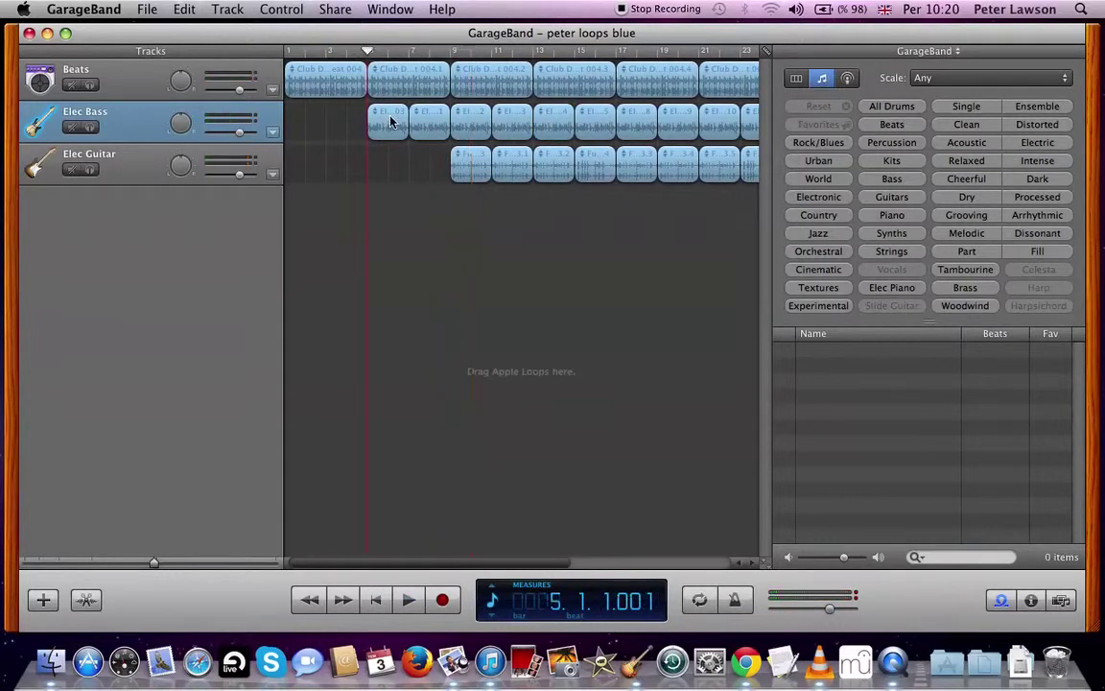
{"action": "left_click", "coordinate": [427, 129]}
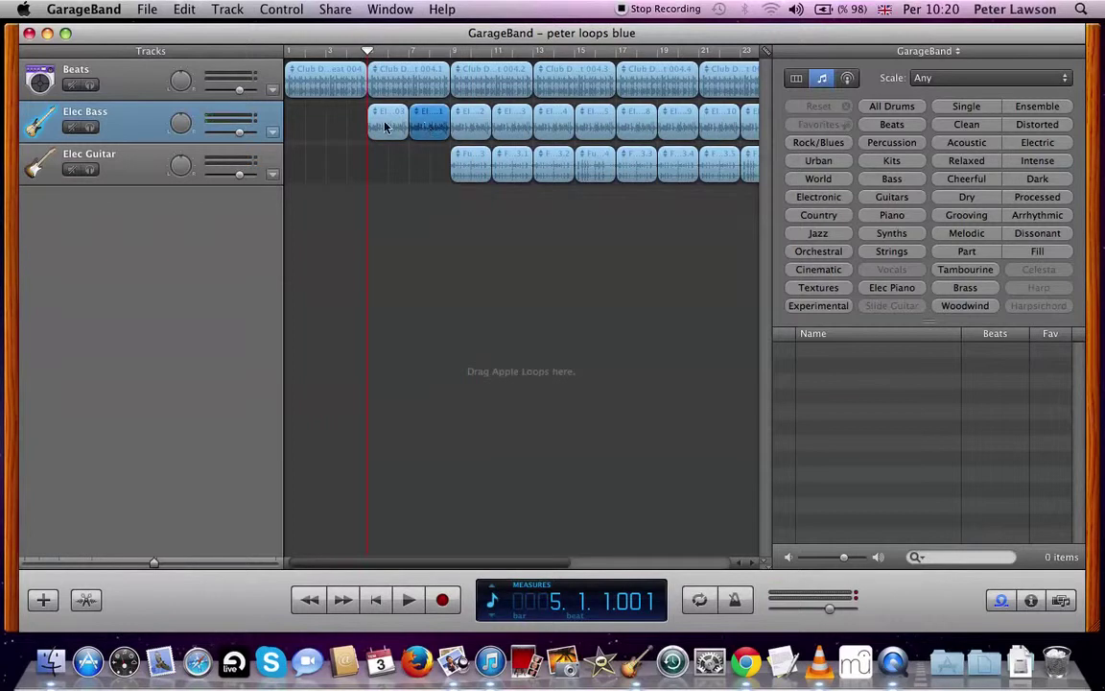
{"action": "left_click", "coordinate": [386, 127]}
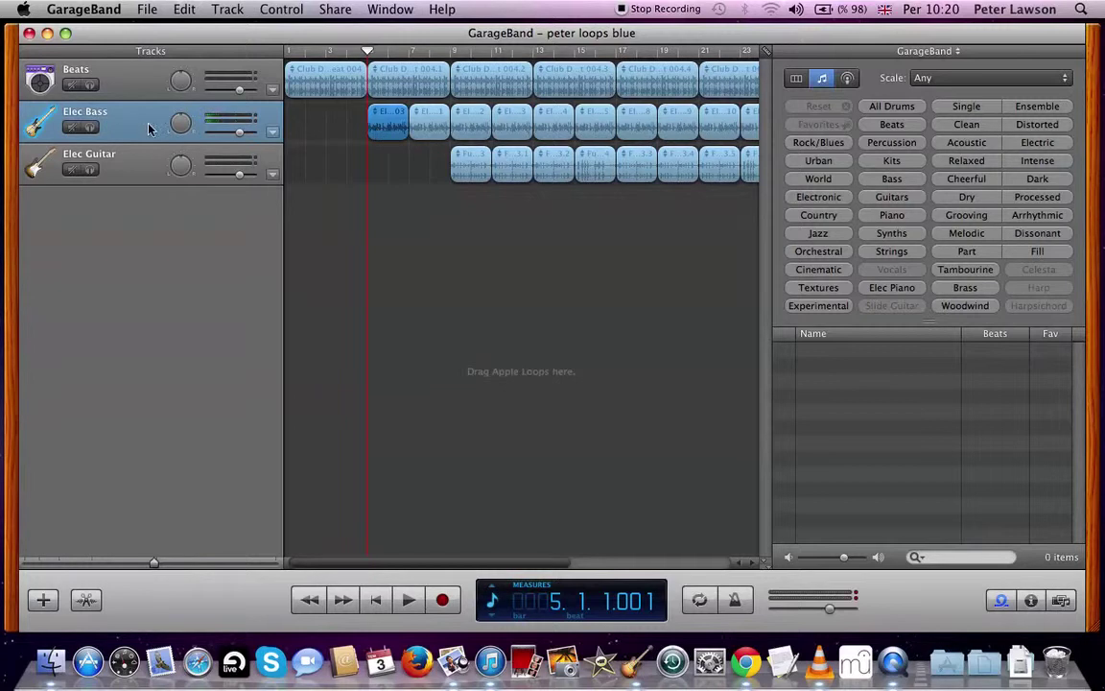
{"action": "left_click", "coordinate": [112, 66]}
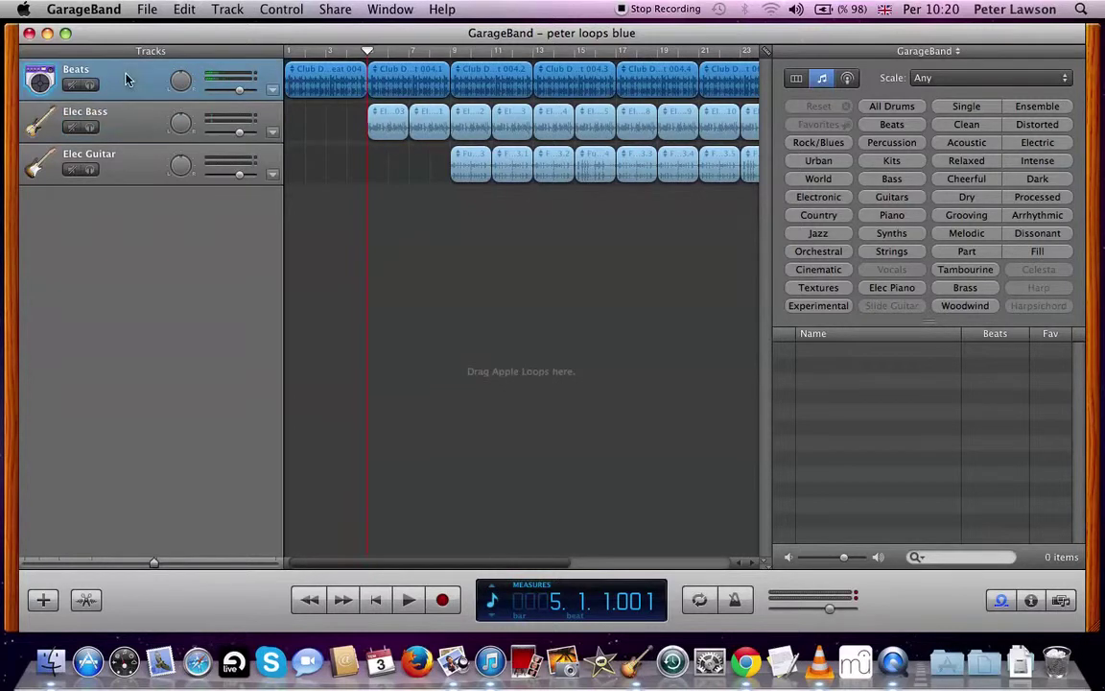
{"action": "left_click", "coordinate": [115, 111]}
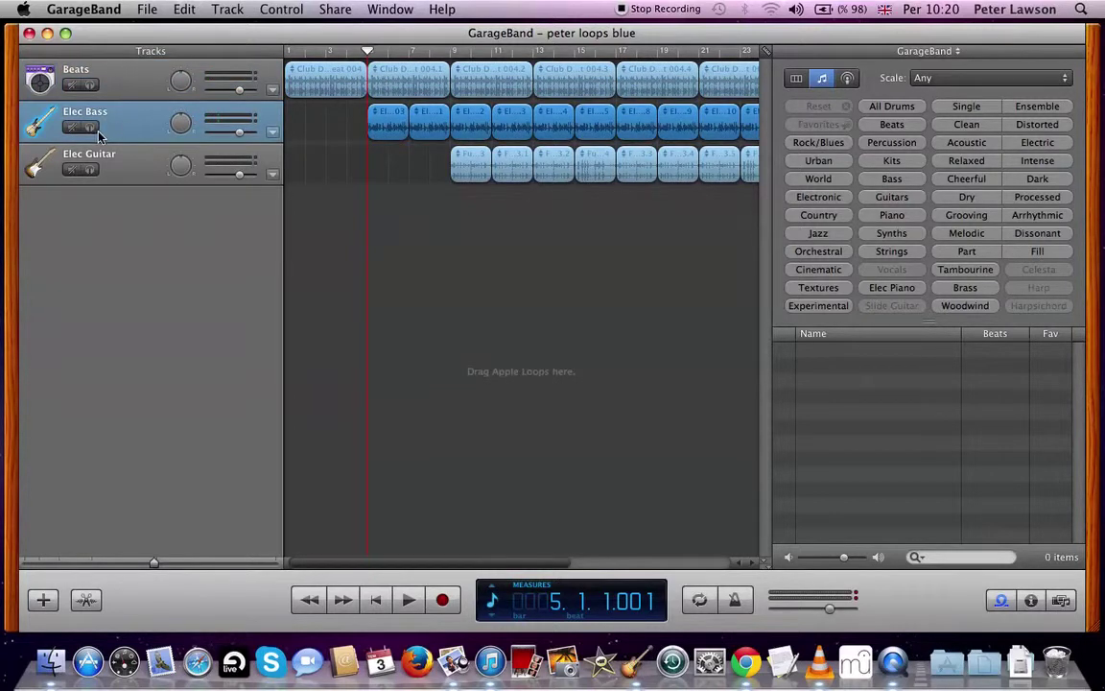
{"action": "left_click", "coordinate": [91, 130]}
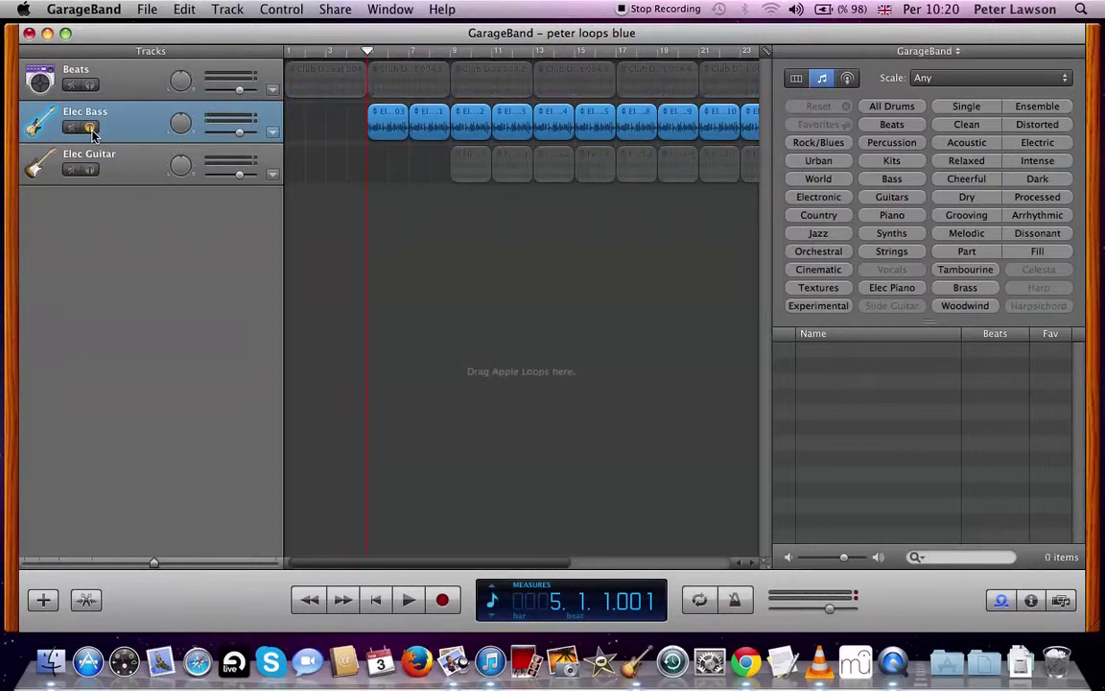
{"action": "key", "text": "space"}
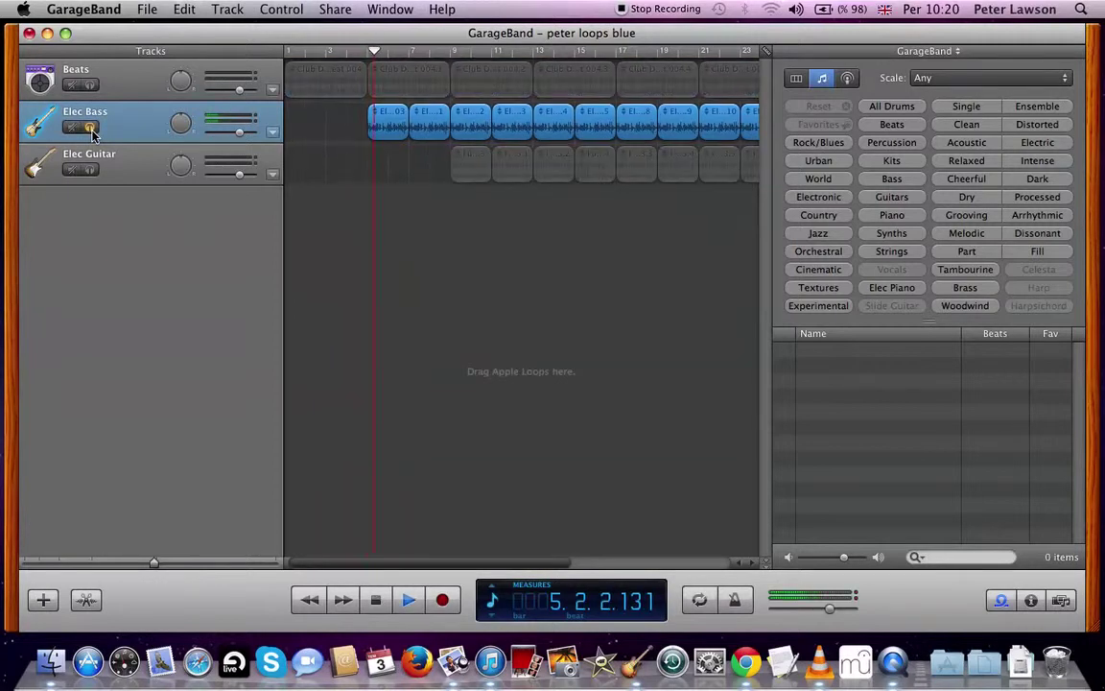
{"action": "key", "text": "space"}
{"action": "left_click", "coordinate": [91, 131]}
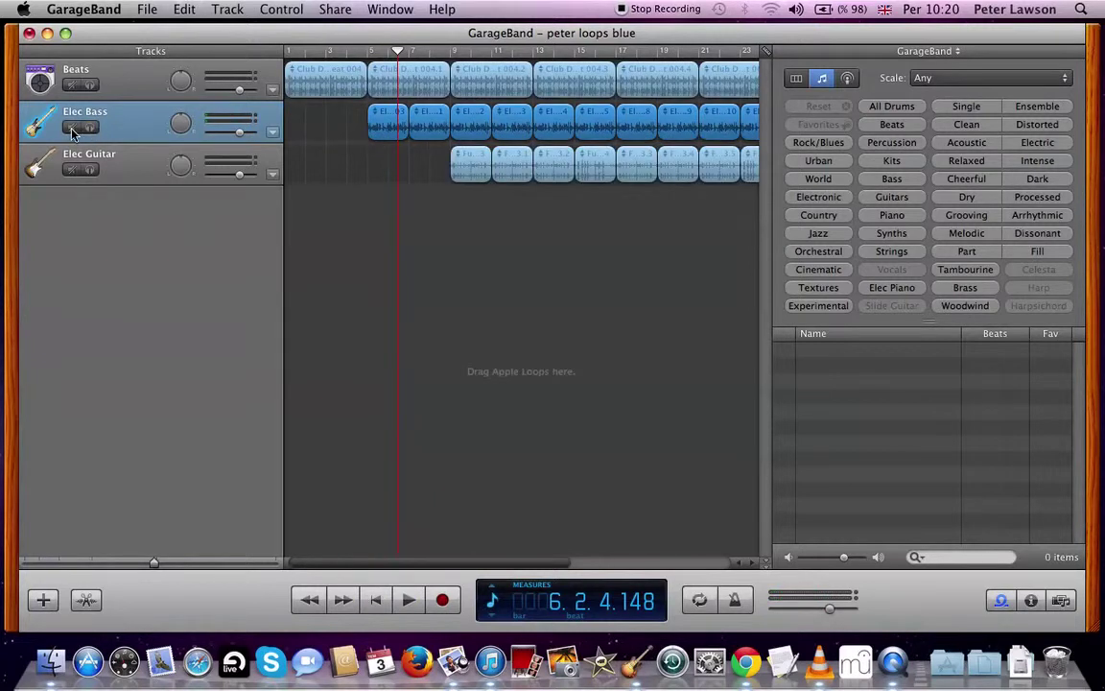
Mute the Elec Bass track, play the remaining tracks into bar 9, and unmute it
{"action": "left_click", "coordinate": [70, 129]}
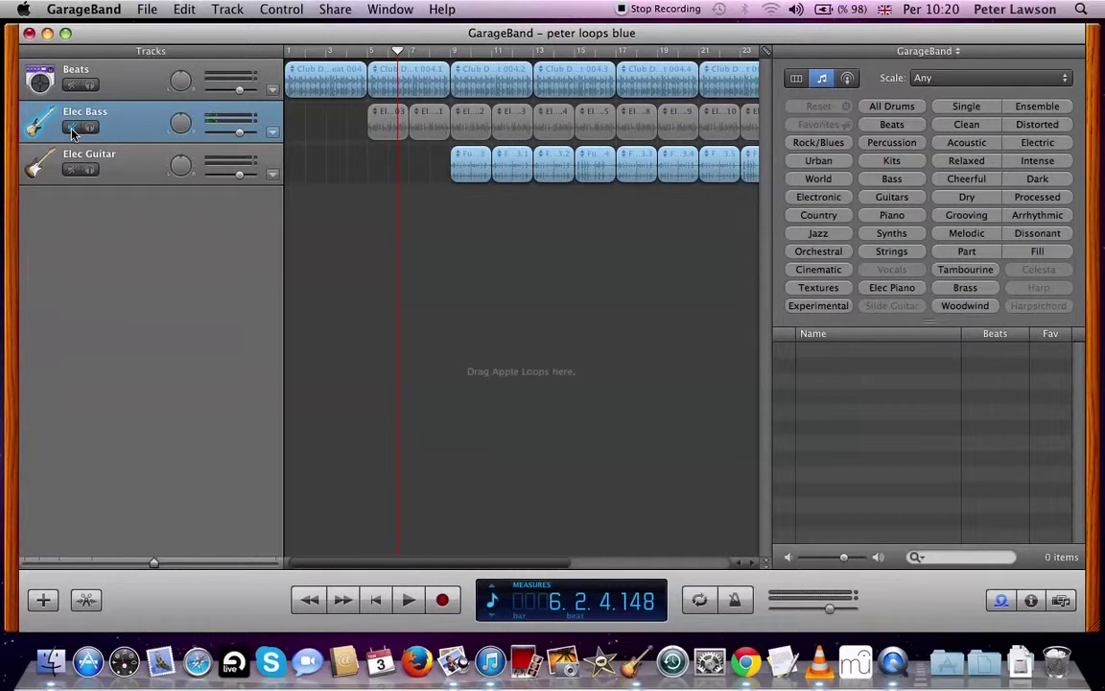
{"action": "key", "text": "space"}
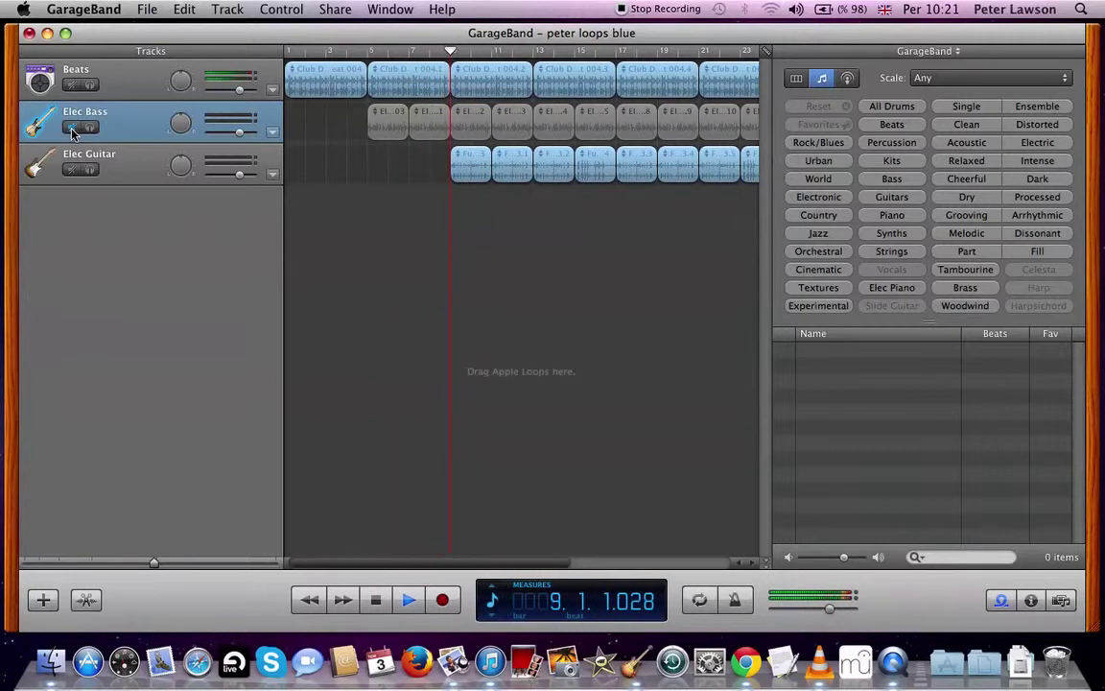
{"action": "key", "text": "space"}
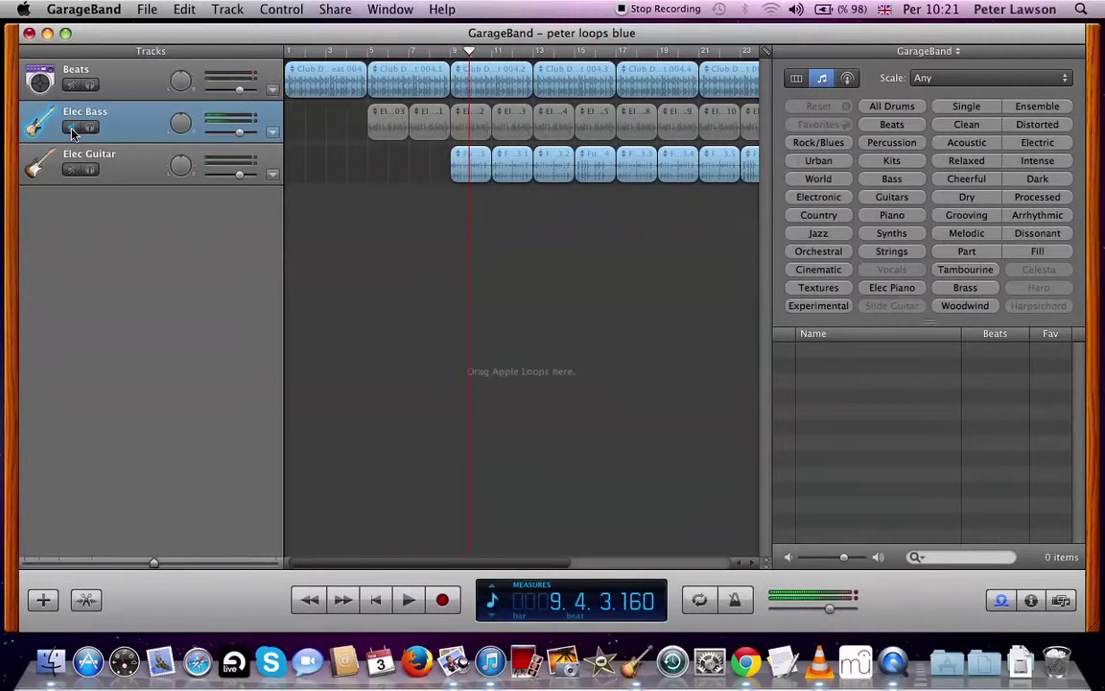
{"action": "left_click", "coordinate": [74, 128]}
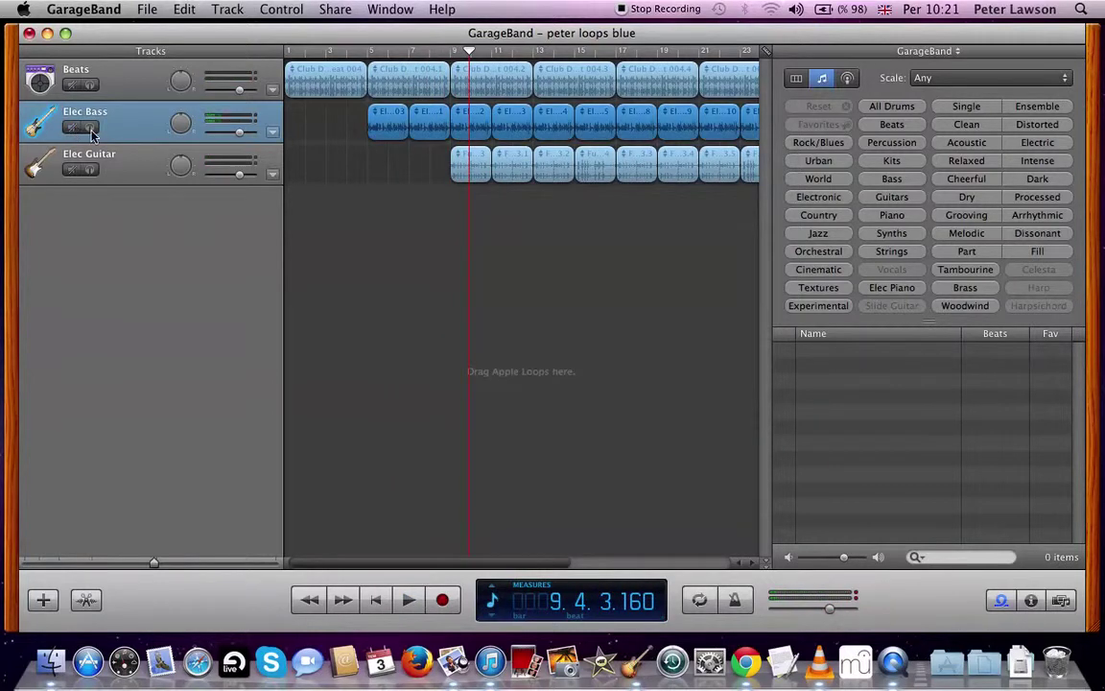
Solo the Elec Bass track and select its second loop region, with the playhead at bar 7
{"action": "left_click", "coordinate": [91, 129]}
{"action": "left_click", "coordinate": [369, 53]}
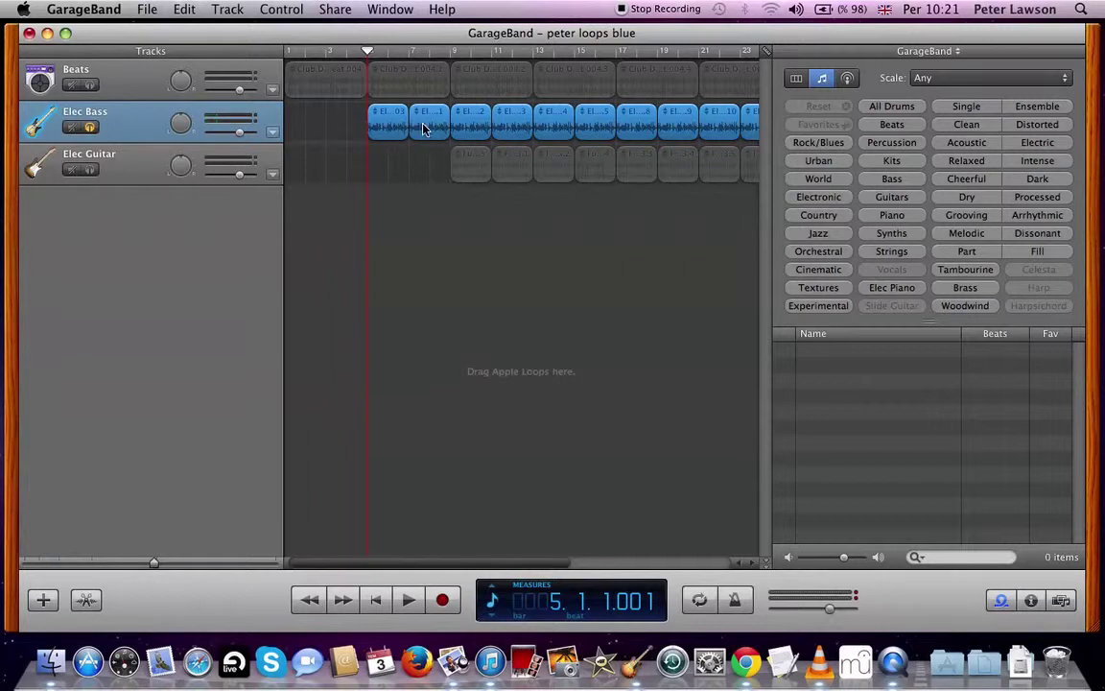
{"action": "left_click", "coordinate": [407, 53]}
{"action": "left_click", "coordinate": [394, 194]}
{"action": "left_click", "coordinate": [429, 122]}
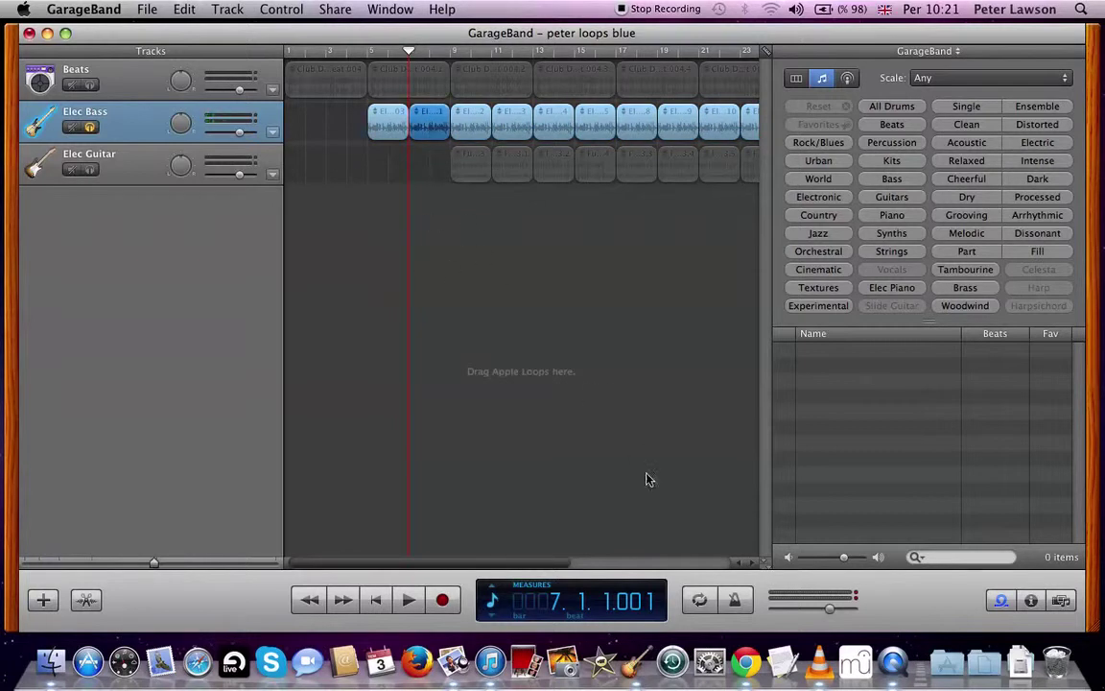
Set a cycle region from bar 7 to bar 9 and play the soloed bass loop inside it
{"action": "left_click", "coordinate": [699, 601]}
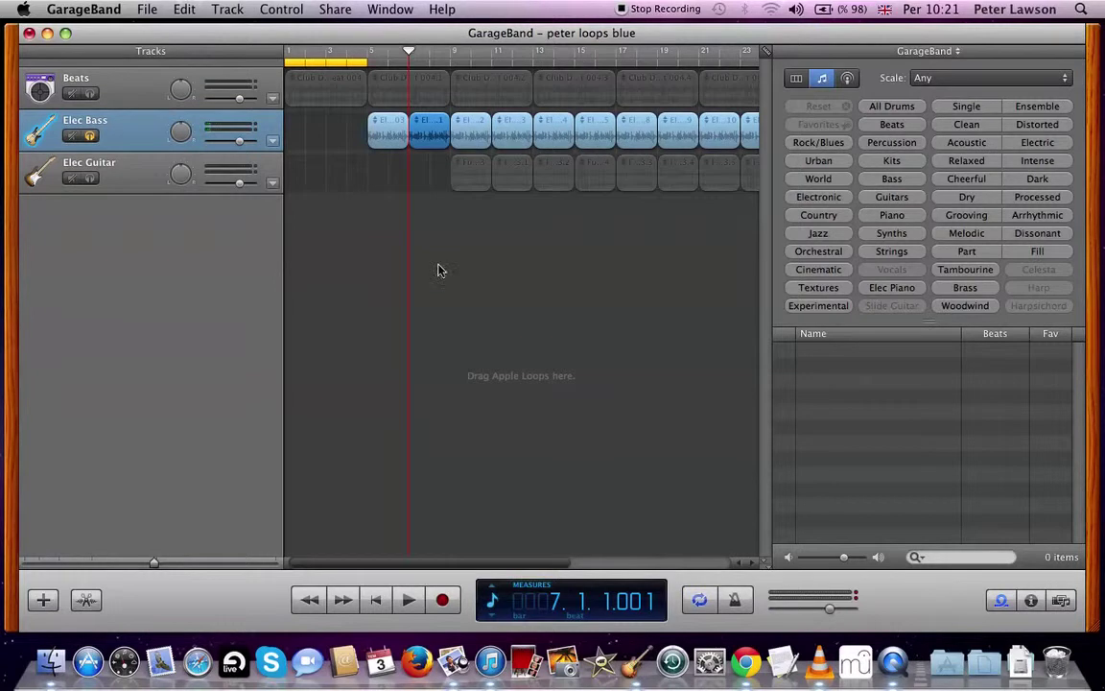
{"action": "left_click_drag", "start_coordinate": [315, 66], "coordinate": [460, 64]}
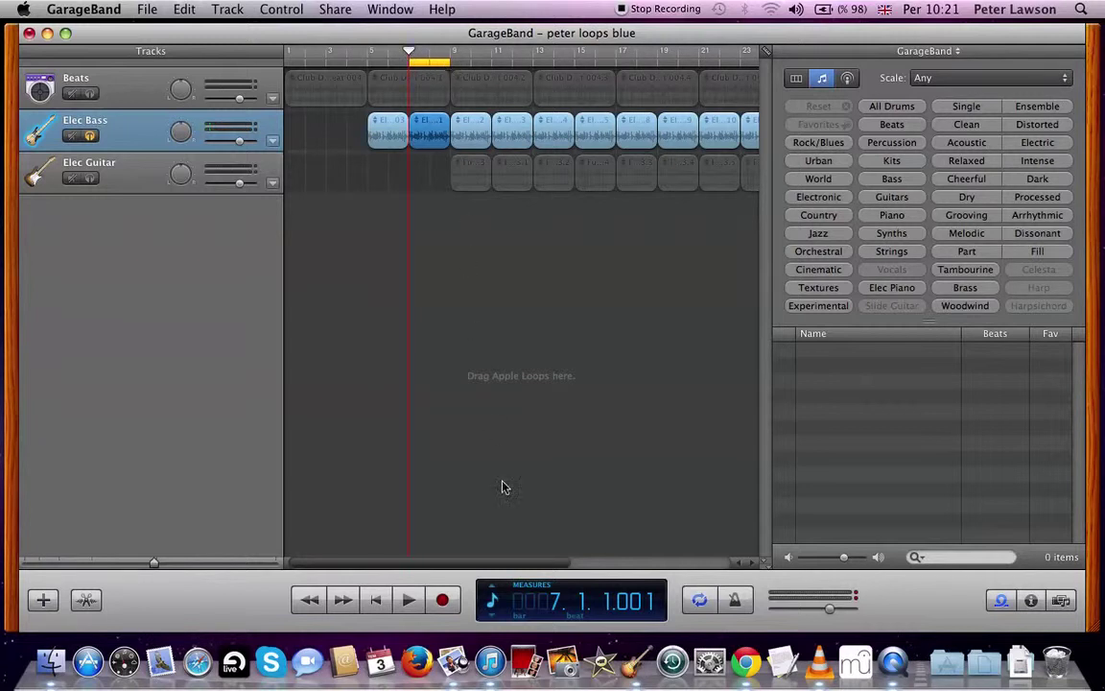
{"action": "left_click", "coordinate": [409, 600]}
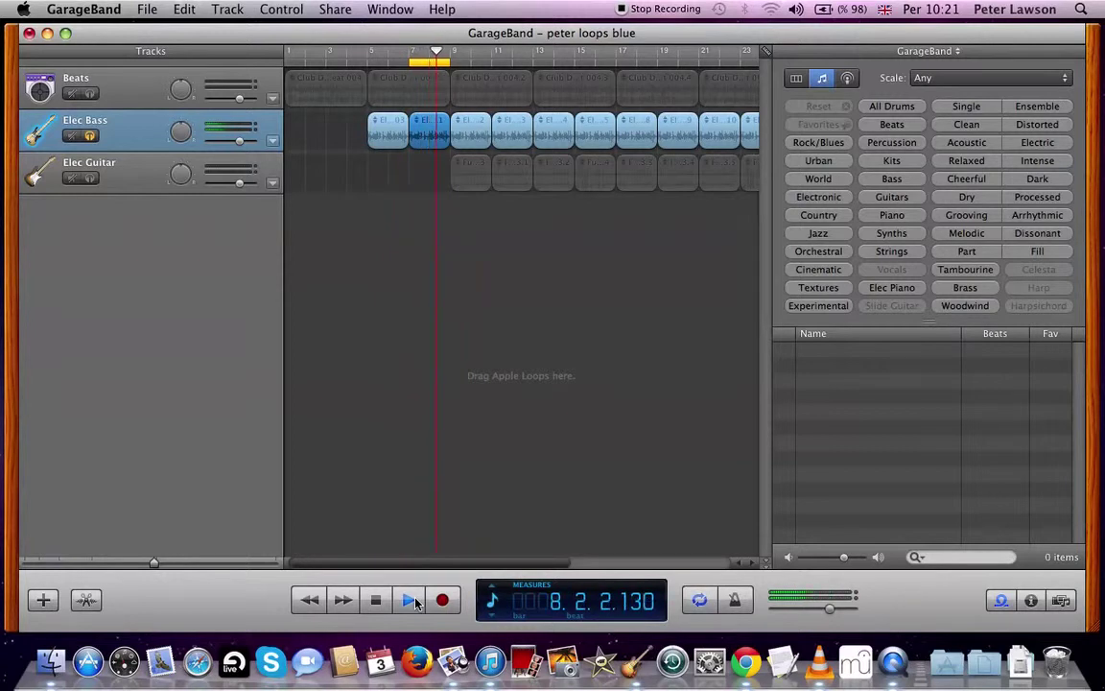
{"action": "left_click", "coordinate": [411, 600]}
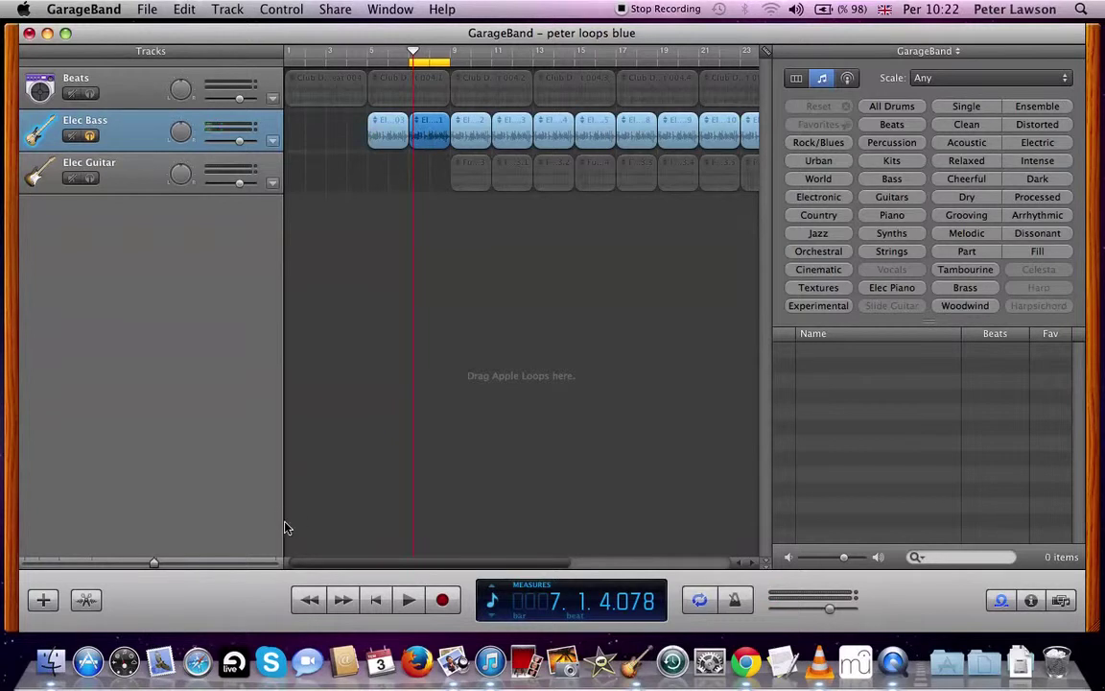
In the audio editor, delete the final note of the Electric Slap 03.1 region, just before bar 9
{"action": "left_click", "coordinate": [87, 601]}
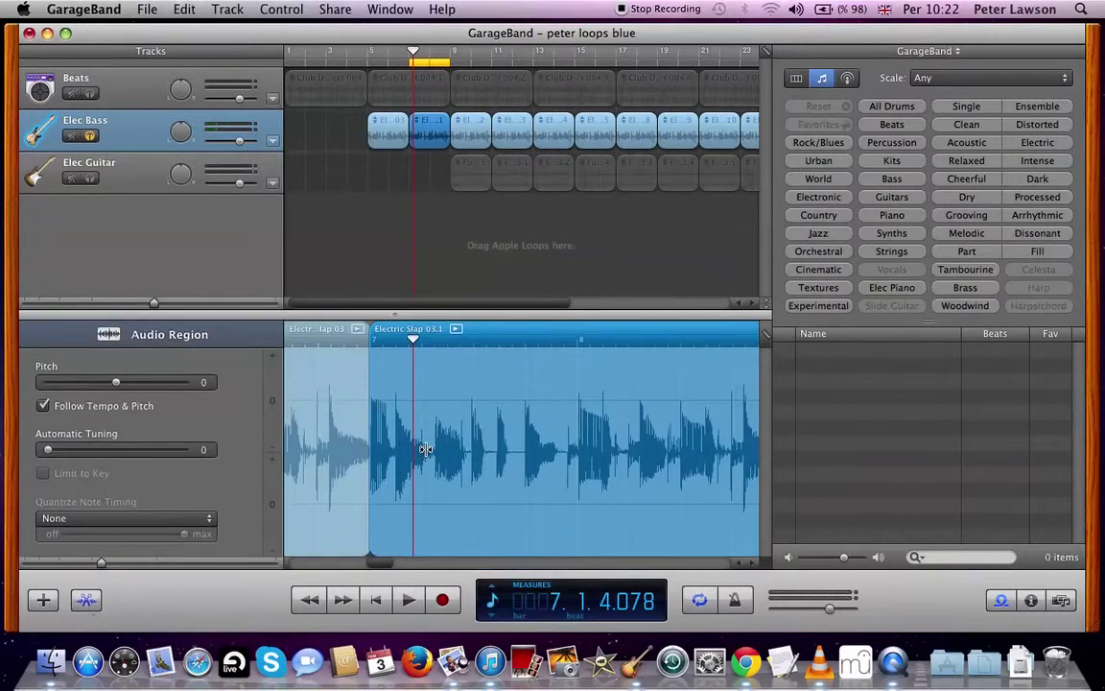
{"action": "scroll", "coordinate": [422, 447], "scroll_direction": "right", "scroll_amount": 3}
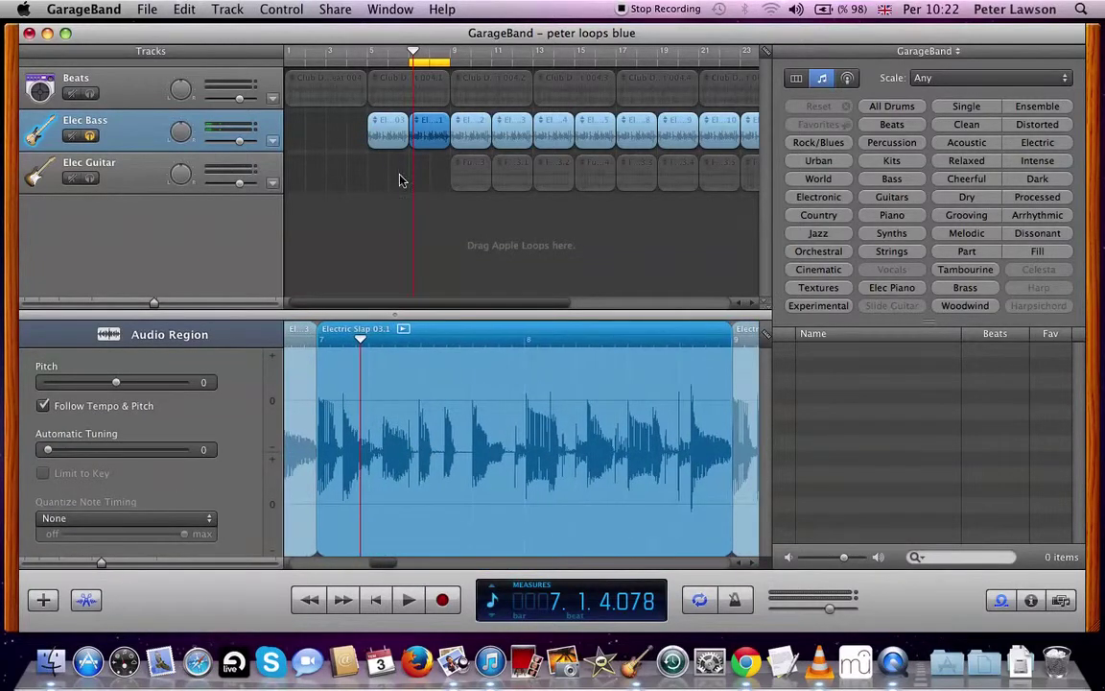
{"action": "left_click_drag", "start_coordinate": [105, 568], "coordinate": [73, 565]}
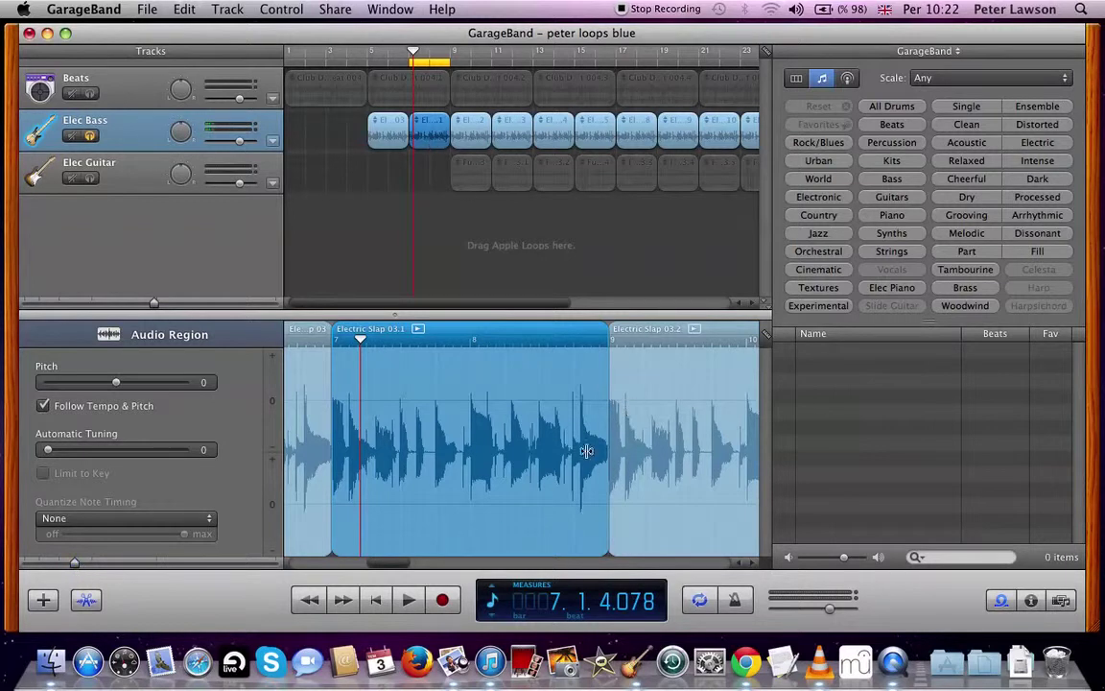
{"action": "left_click_drag", "start_coordinate": [154, 305], "coordinate": [173, 304]}
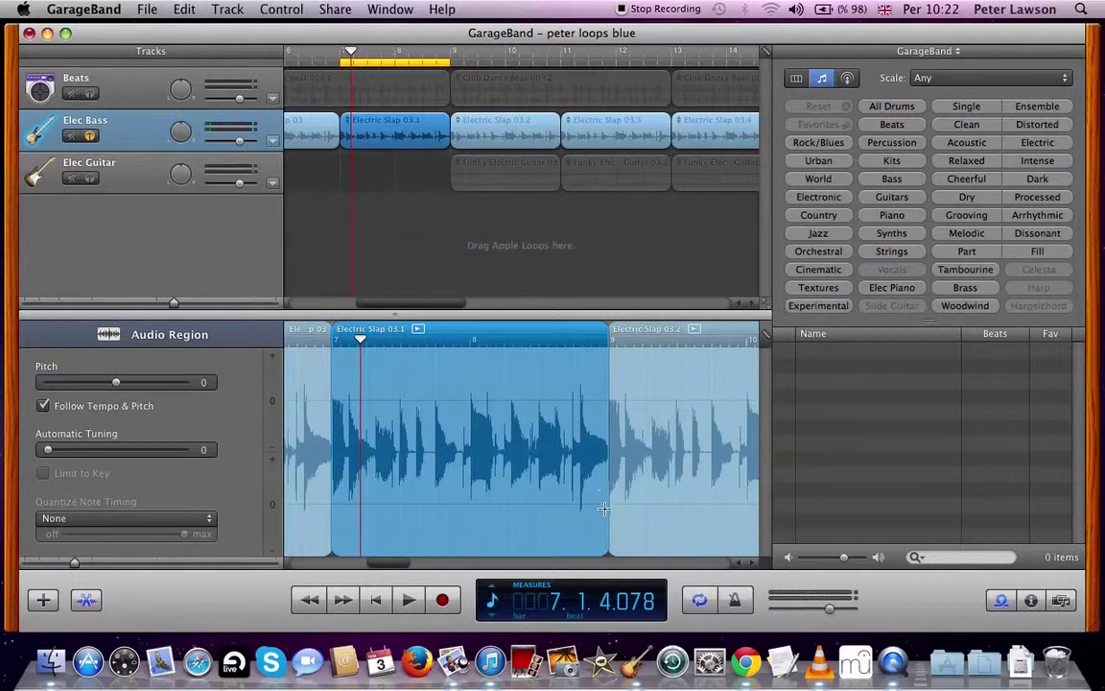
{"action": "left_click_drag", "start_coordinate": [608, 509], "coordinate": [578, 500]}
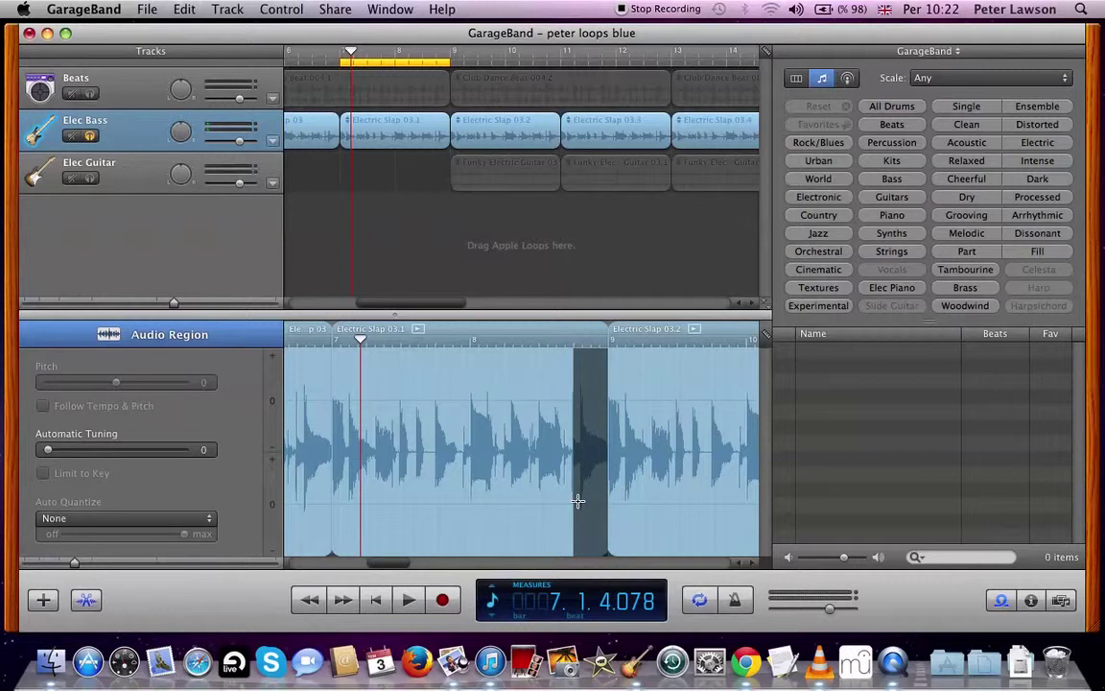
{"action": "key", "text": "Delete"}
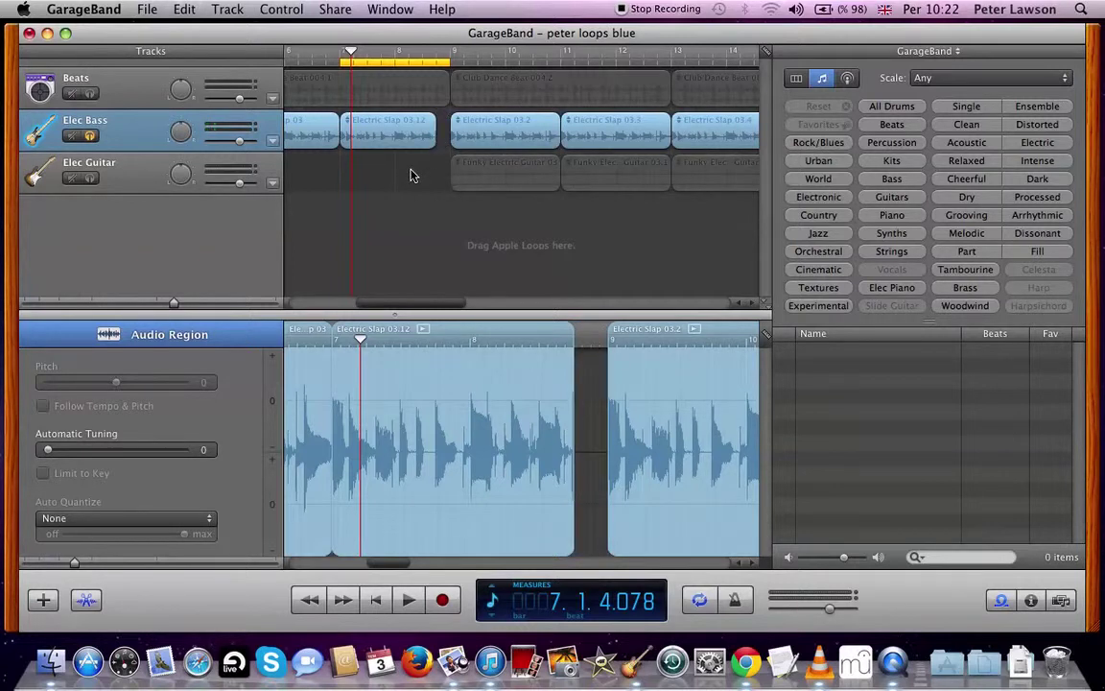
Play the shortened bass region within the bar 7 to 9 cycle to check the cut
{"action": "key", "text": "space"}
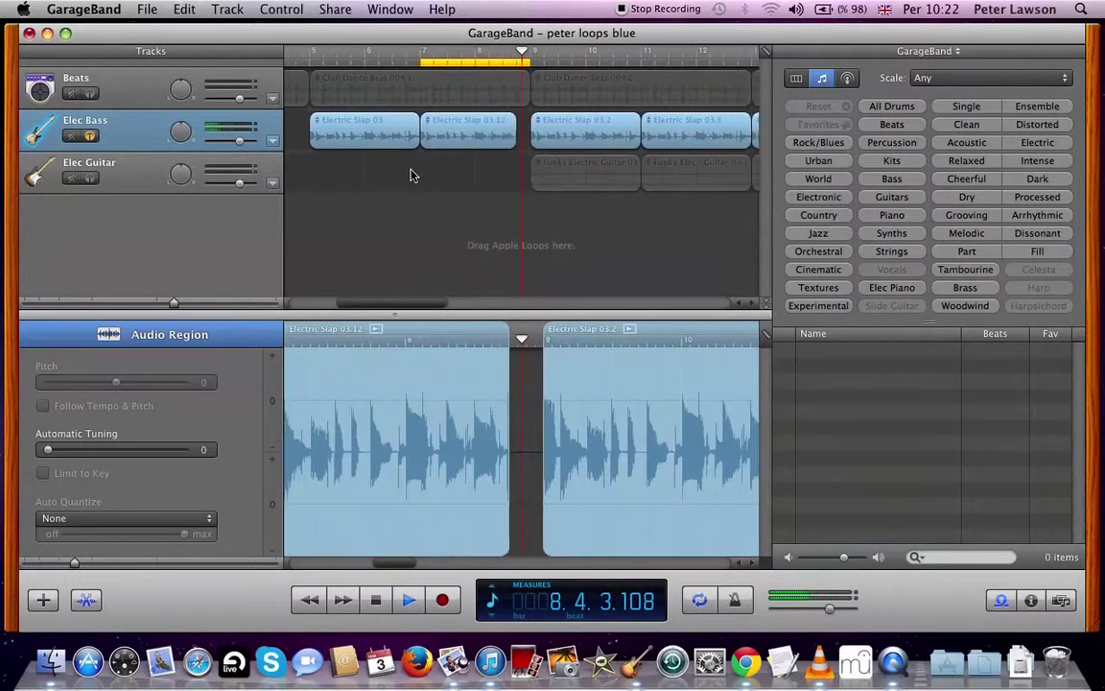
{"action": "key", "text": "space"}
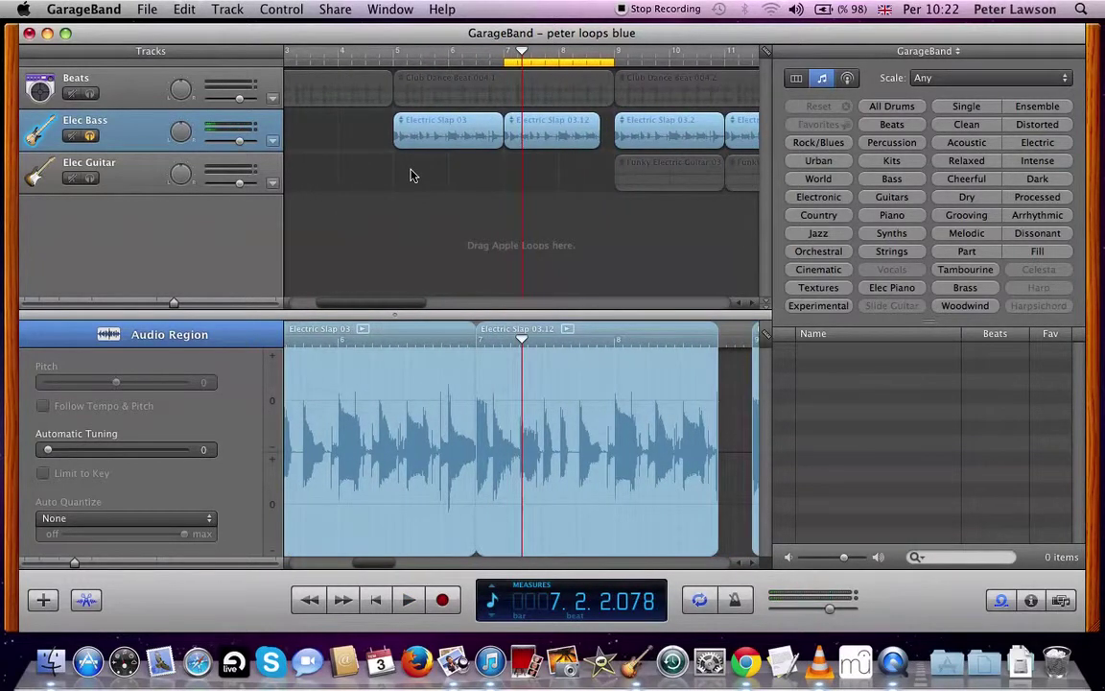
{"action": "key", "text": "space"}
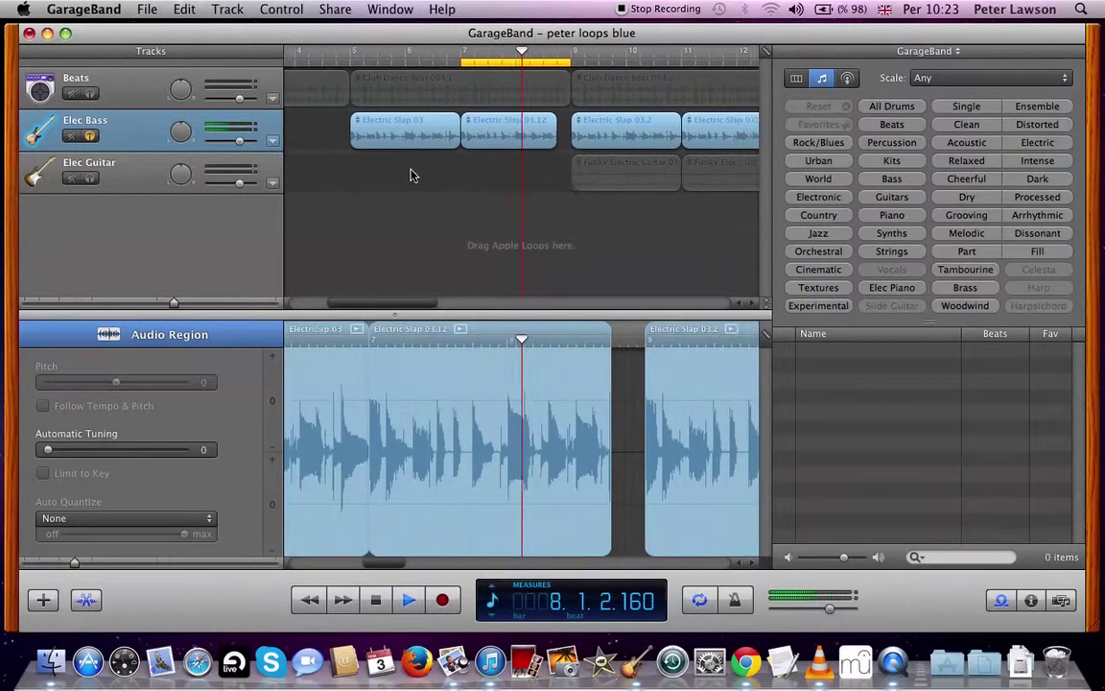
{"action": "key", "text": "space"}
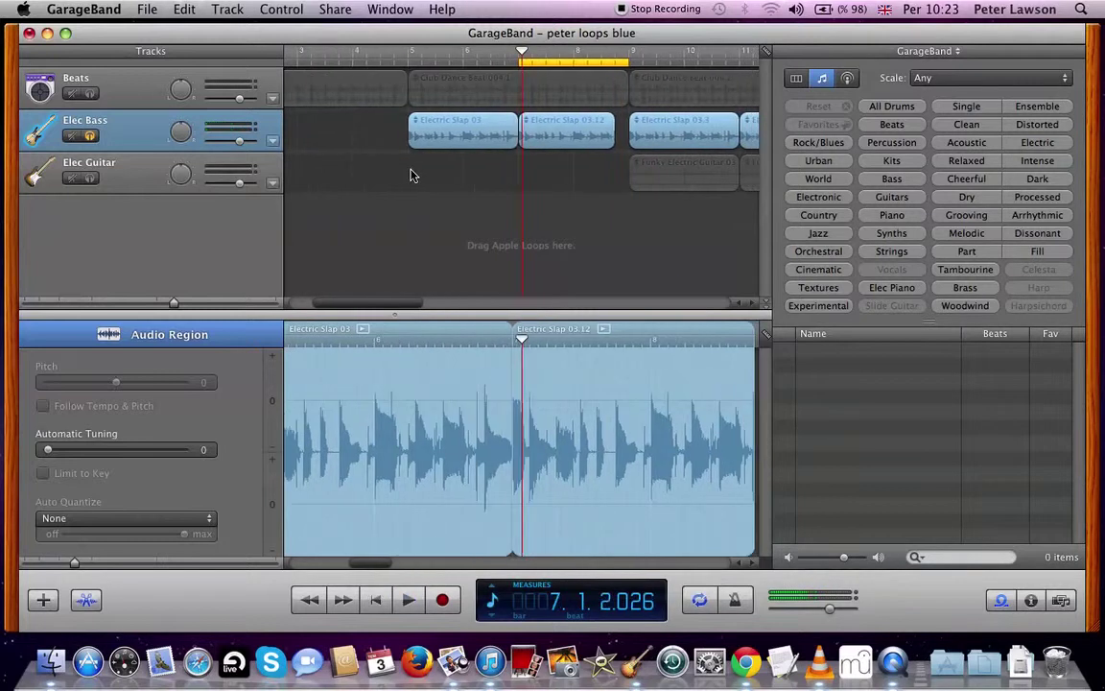
In the audio editor, trim the leftover sliver of sound off the end of the Electric Slap 03.12 region
{"action": "scroll", "coordinate": [514, 363], "scroll_direction": "right", "scroll_amount": 5}
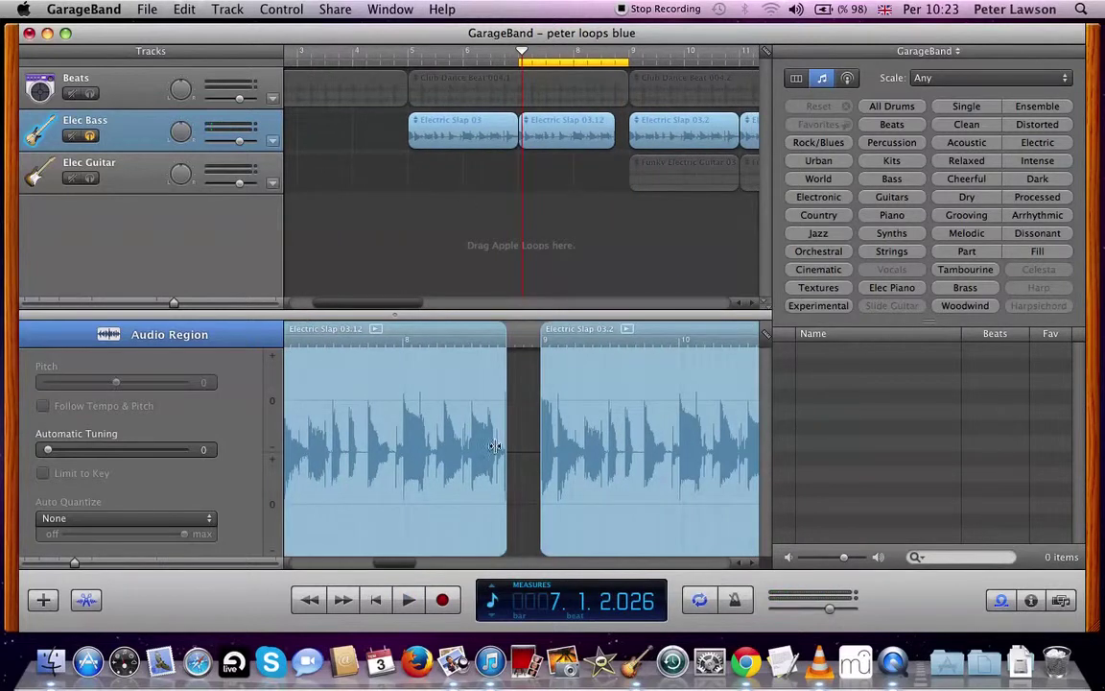
{"action": "left_click_drag", "start_coordinate": [74, 566], "coordinate": [109, 568]}
{"action": "scroll", "coordinate": [531, 474], "scroll_direction": "right", "scroll_amount": 10}
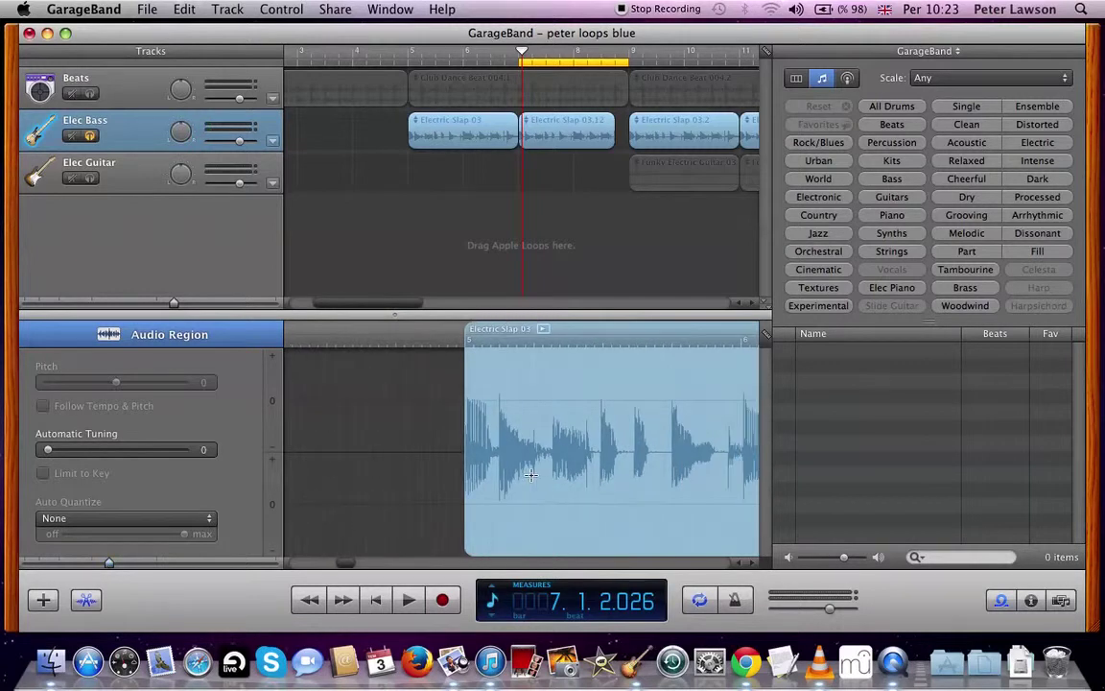
{"action": "scroll", "coordinate": [531, 474], "scroll_direction": "right", "scroll_amount": 15}
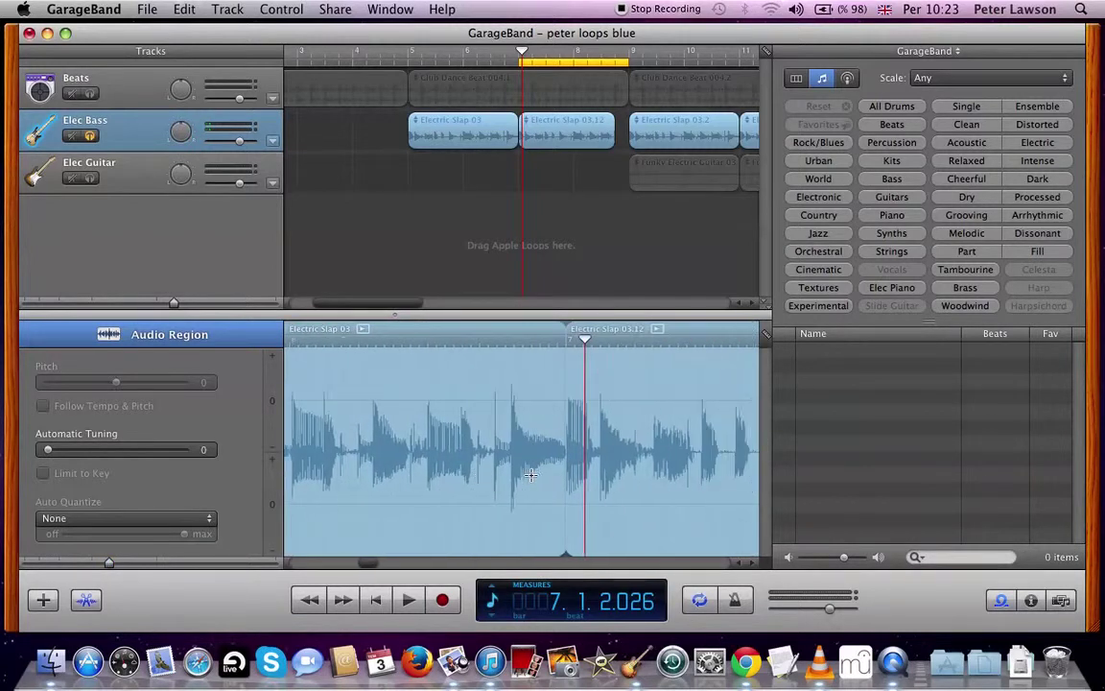
{"action": "scroll", "coordinate": [530, 474], "scroll_direction": "right", "scroll_amount": 5}
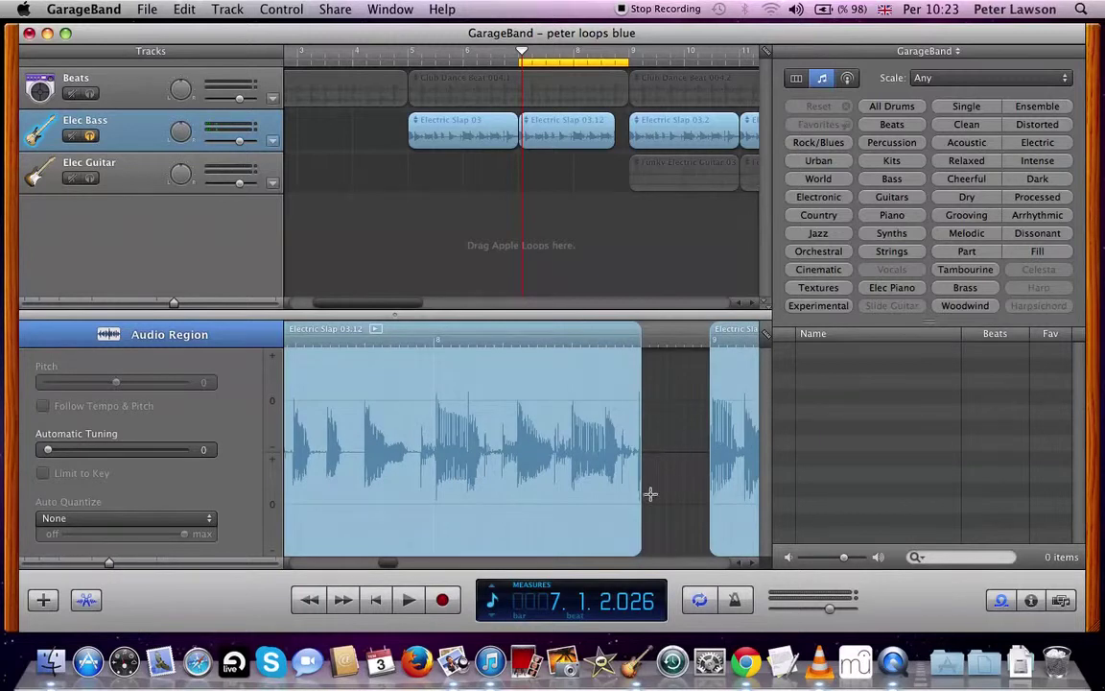
{"action": "left_click_drag", "start_coordinate": [638, 509], "coordinate": [635, 509]}
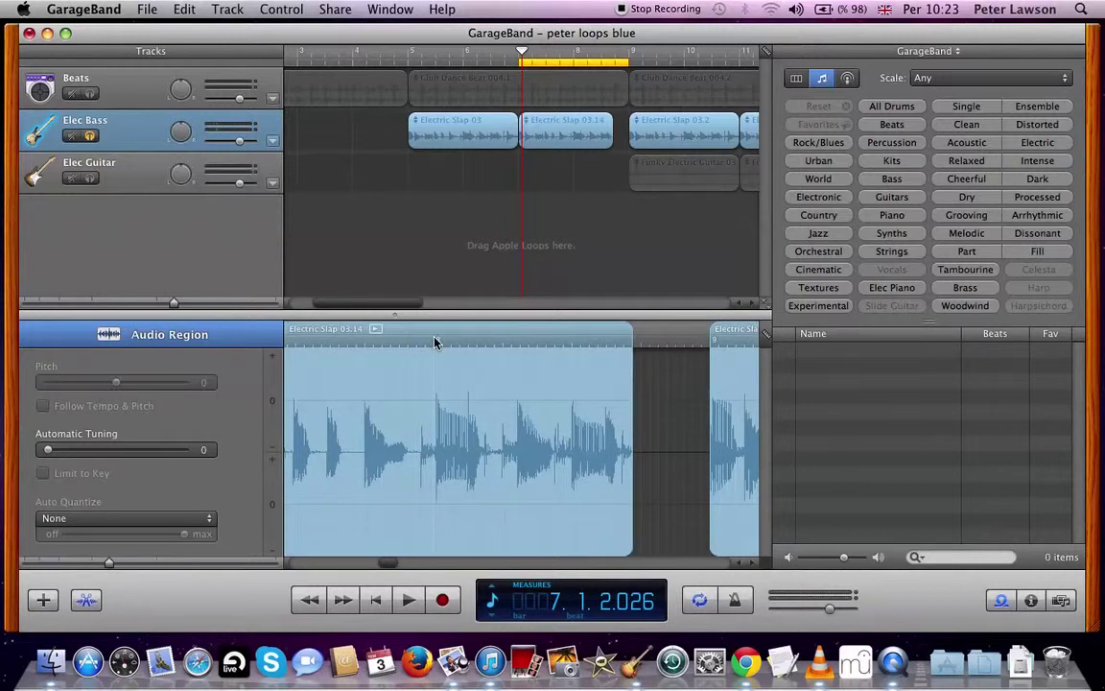
Play the trimmed bass loop in the cycle, and unsolo Elec Bass to hear it with the other tracks
{"action": "key", "text": "space"}
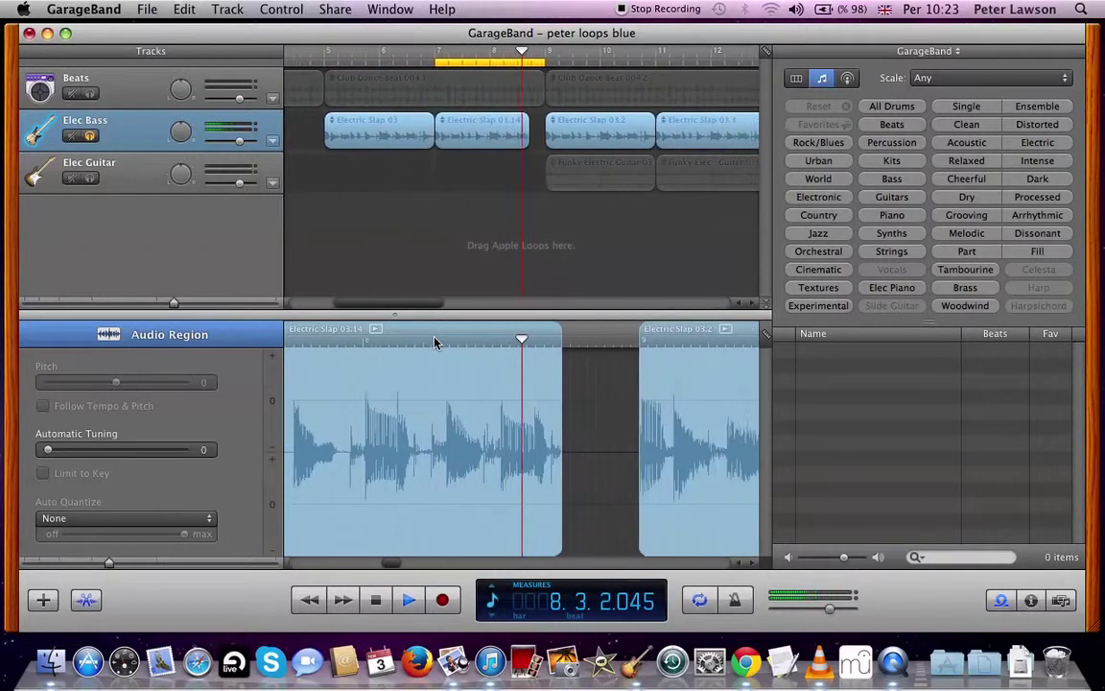
{"action": "key", "text": "space"}
{"action": "key", "text": "space"}
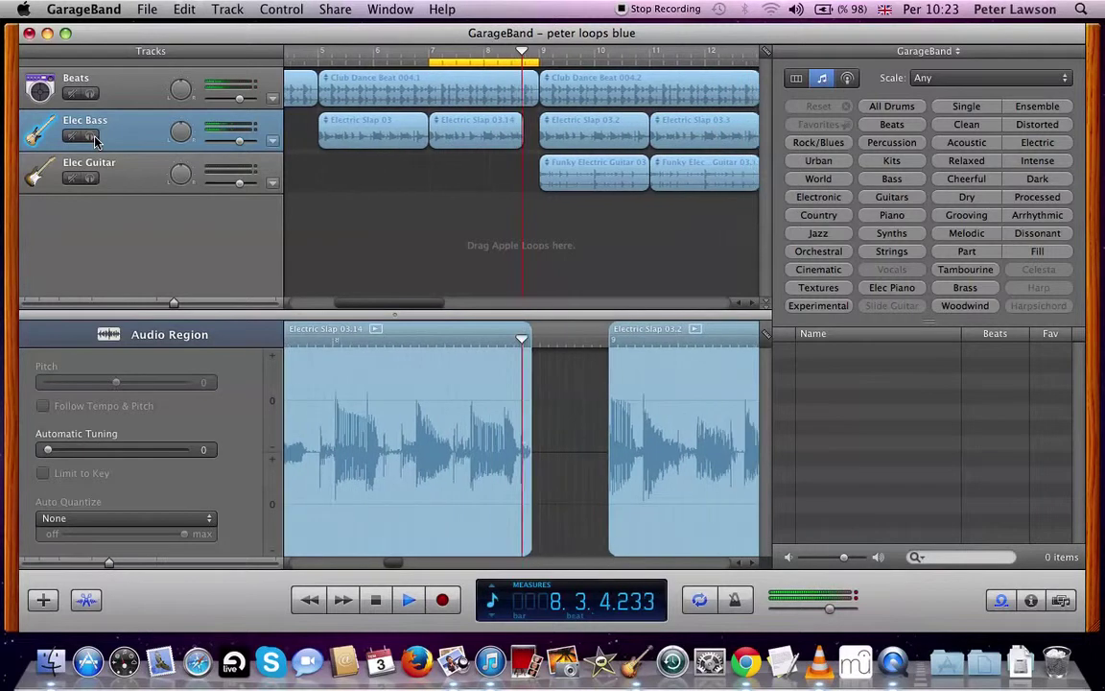
{"action": "key", "text": "space"}
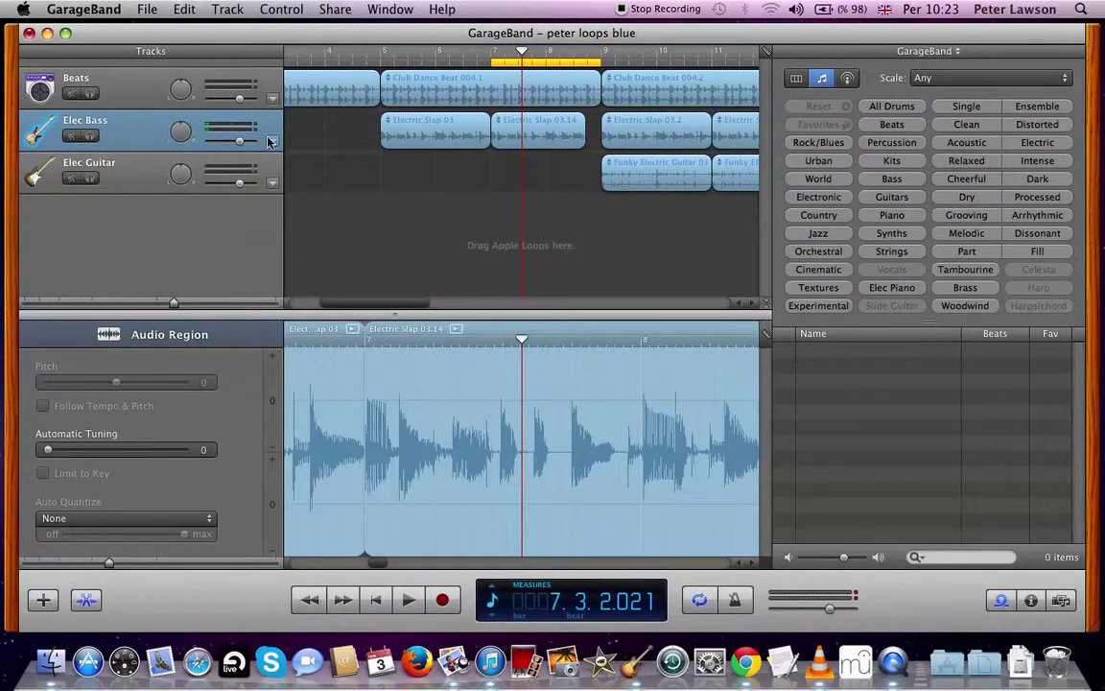
Turn off cycling and play the arrangement from the beginning of the song to bar 9
{"action": "left_click", "coordinate": [699, 601]}
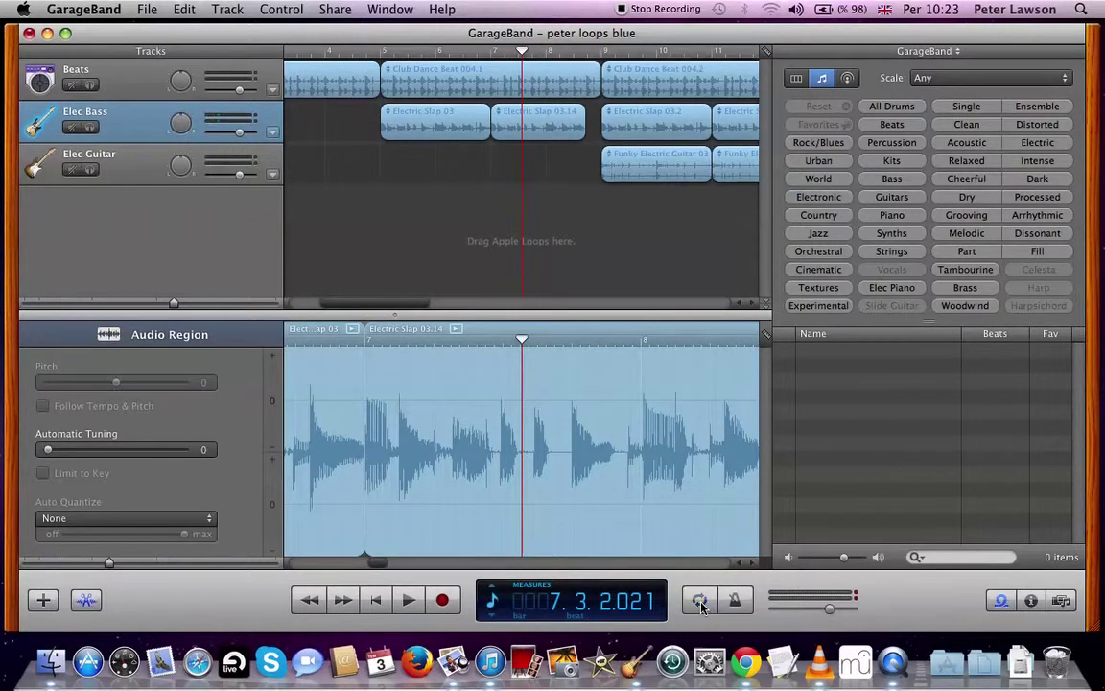
{"action": "left_click", "coordinate": [377, 600]}
{"action": "key", "text": "space"}
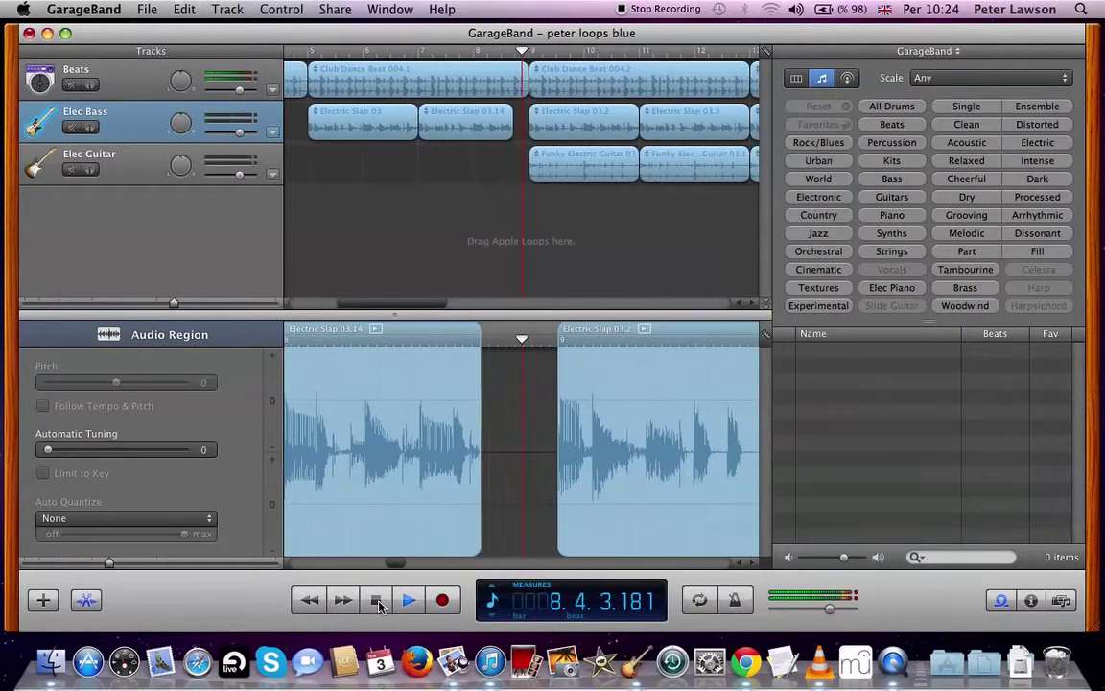
{"action": "left_click", "coordinate": [377, 600]}
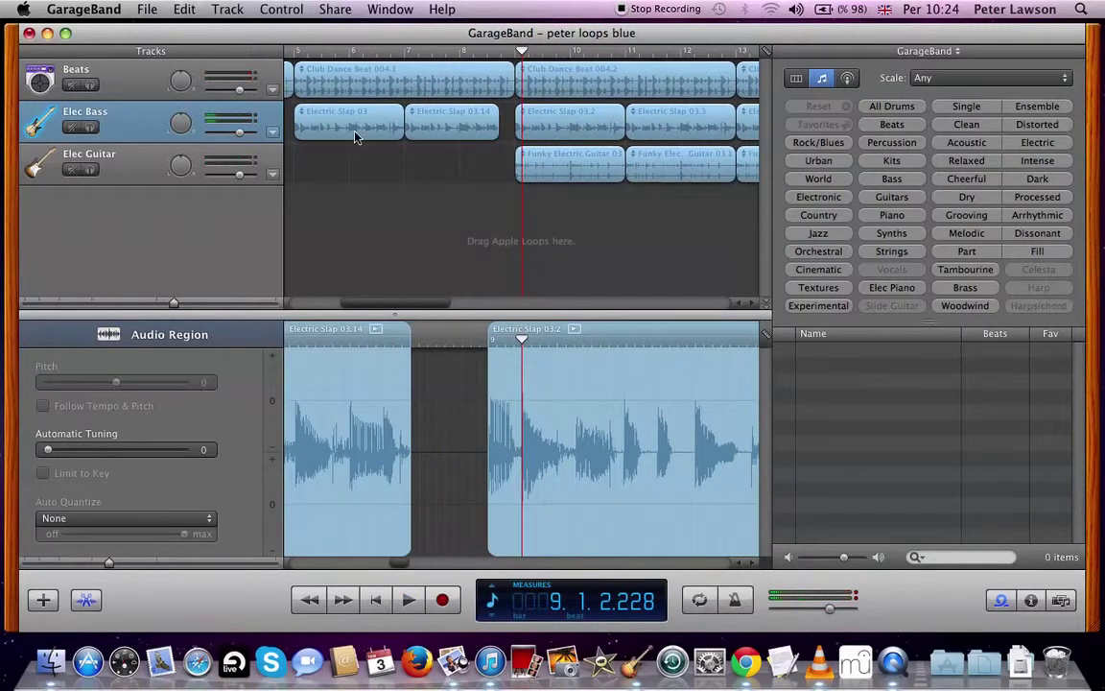
Delete all Elec Bass regions from bar 9 to the end of the track, keeping the first two loops
{"action": "left_click", "coordinate": [354, 136]}
{"action": "left_click", "coordinate": [440, 142]}
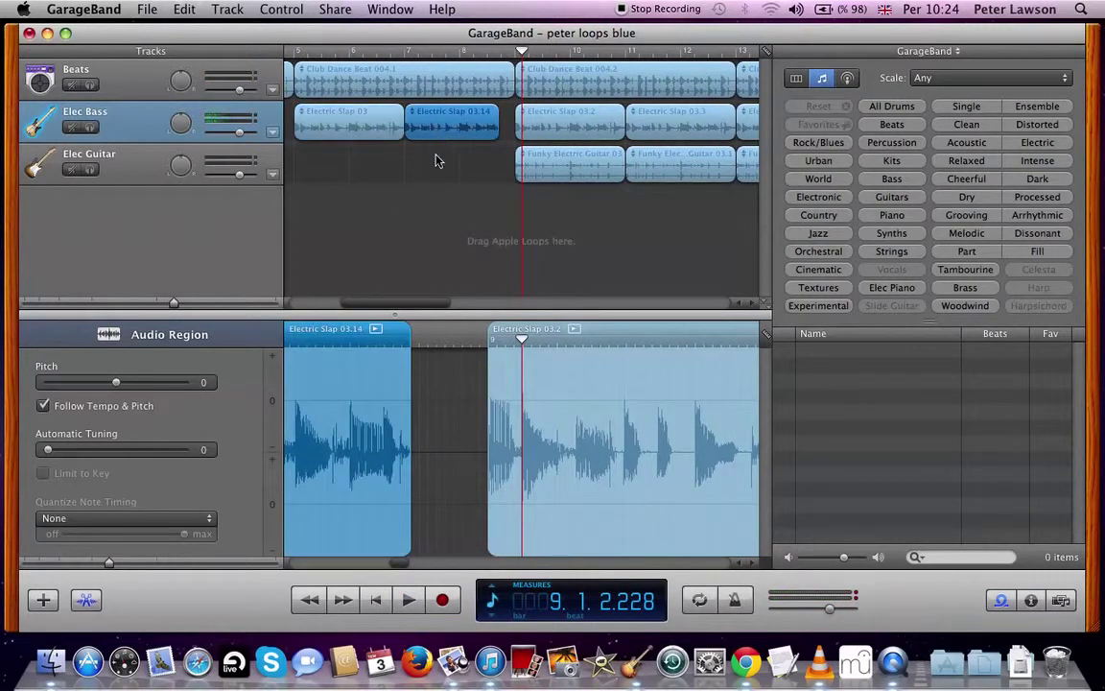
{"action": "scroll", "coordinate": [475, 183], "scroll_direction": "right", "scroll_amount": 3}
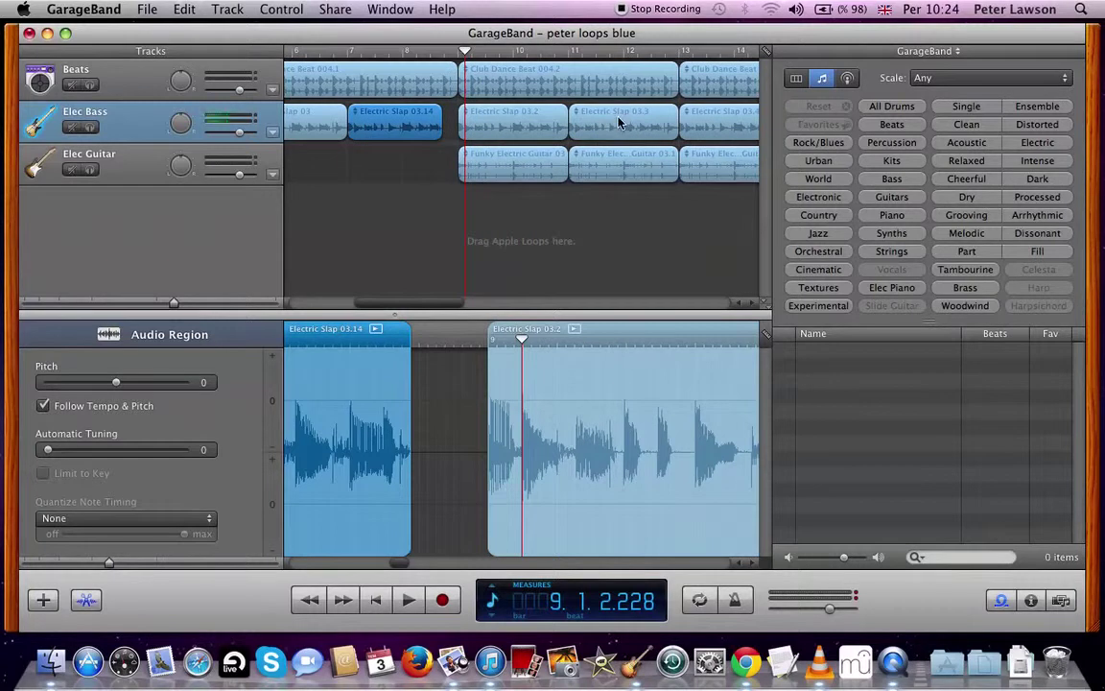
{"action": "left_click_drag", "start_coordinate": [453, 125], "coordinate": [621, 126]}
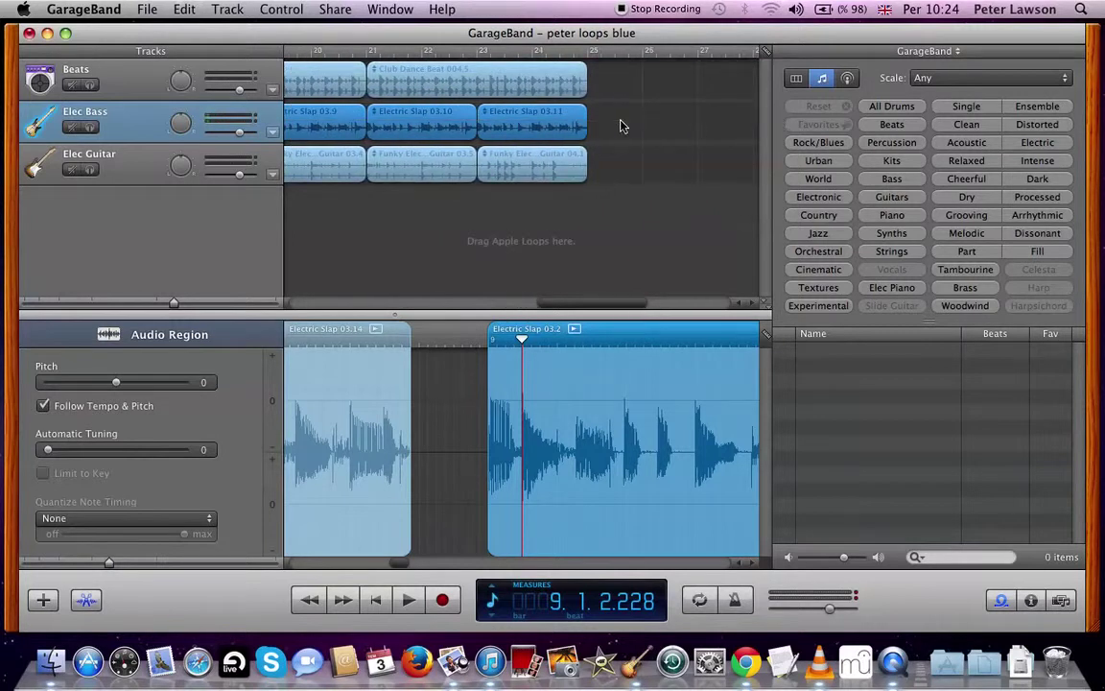
{"action": "key", "text": "Delete"}
Copy the two remaining Elec Bass regions together and paste them at bar 9
{"action": "left_click_drag", "start_coordinate": [174, 304], "coordinate": [139, 305]}
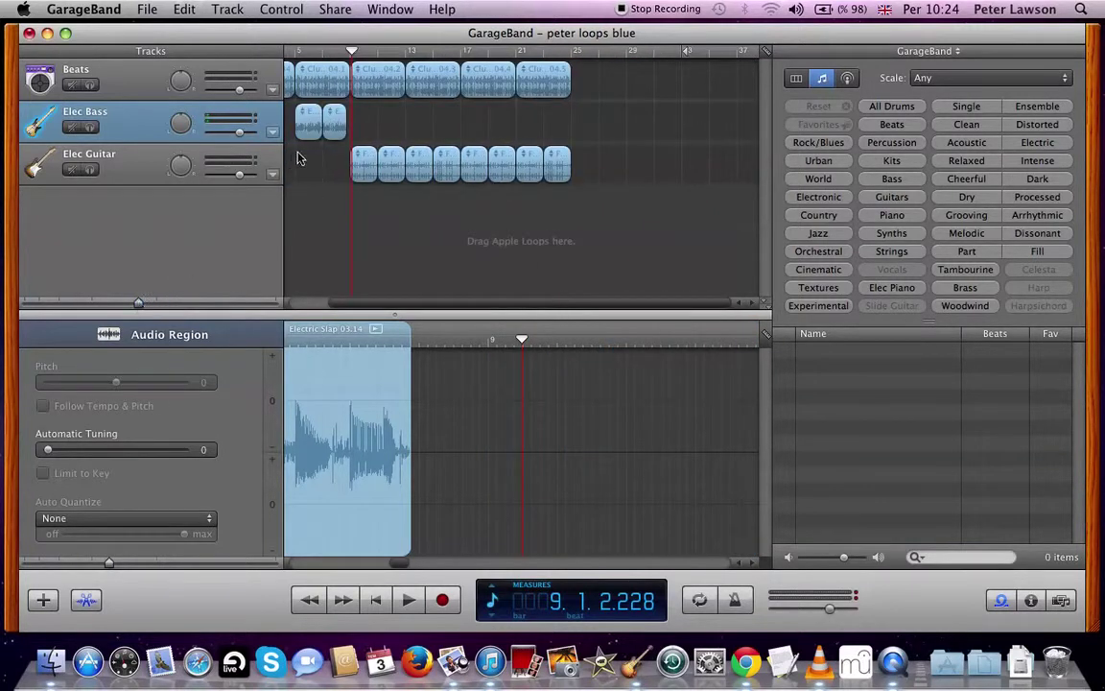
{"action": "left_click", "coordinate": [336, 124]}
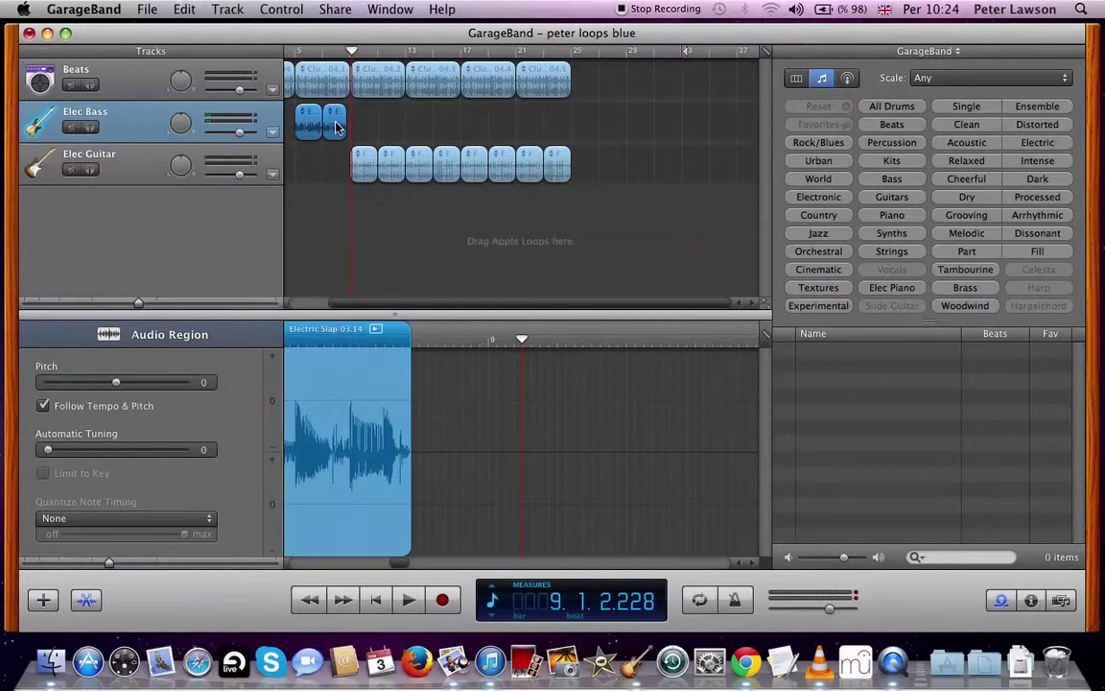
{"action": "mouse_move", "coordinate": [352, 53]}
{"action": "left_mouse_down"}
{"action": "mouse_move", "coordinate": [323, 53]}
{"action": "mouse_move", "coordinate": [352, 53]}
{"action": "left_mouse_up"}
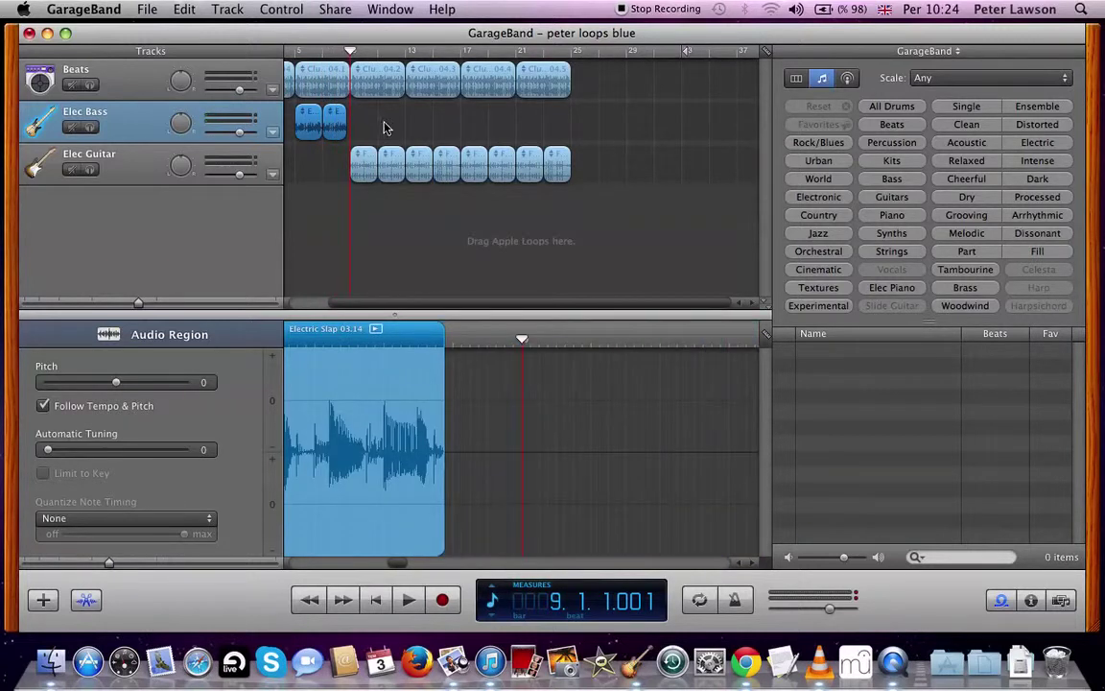
{"action": "key", "text": "super+v"}
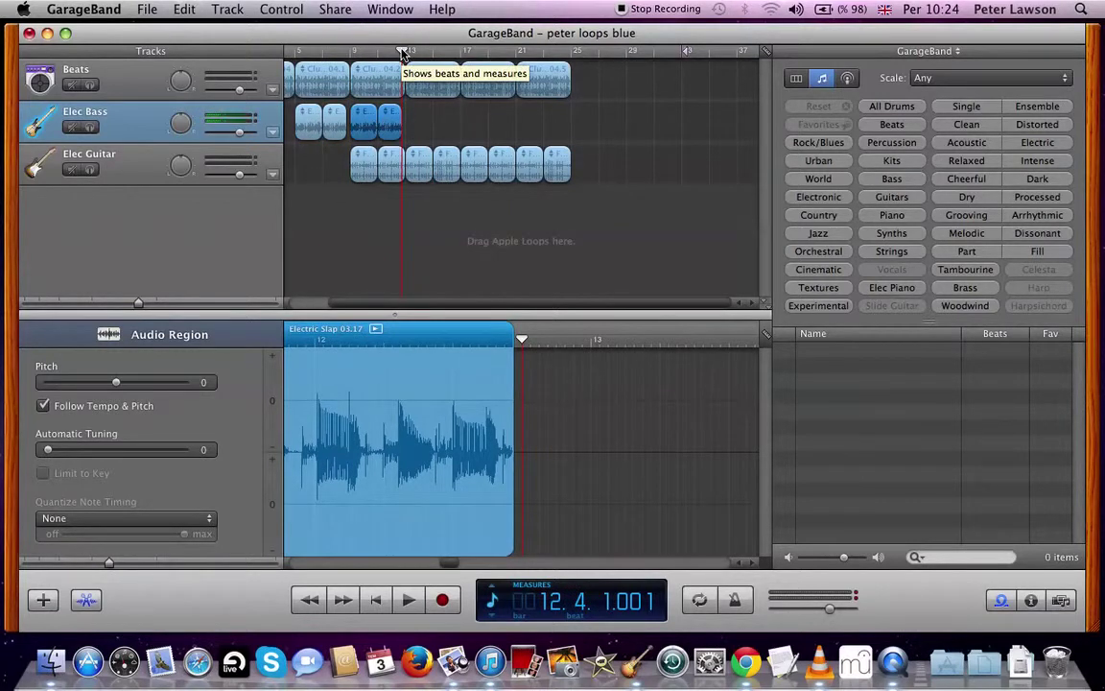
{"action": "key", "text": "super+v"}
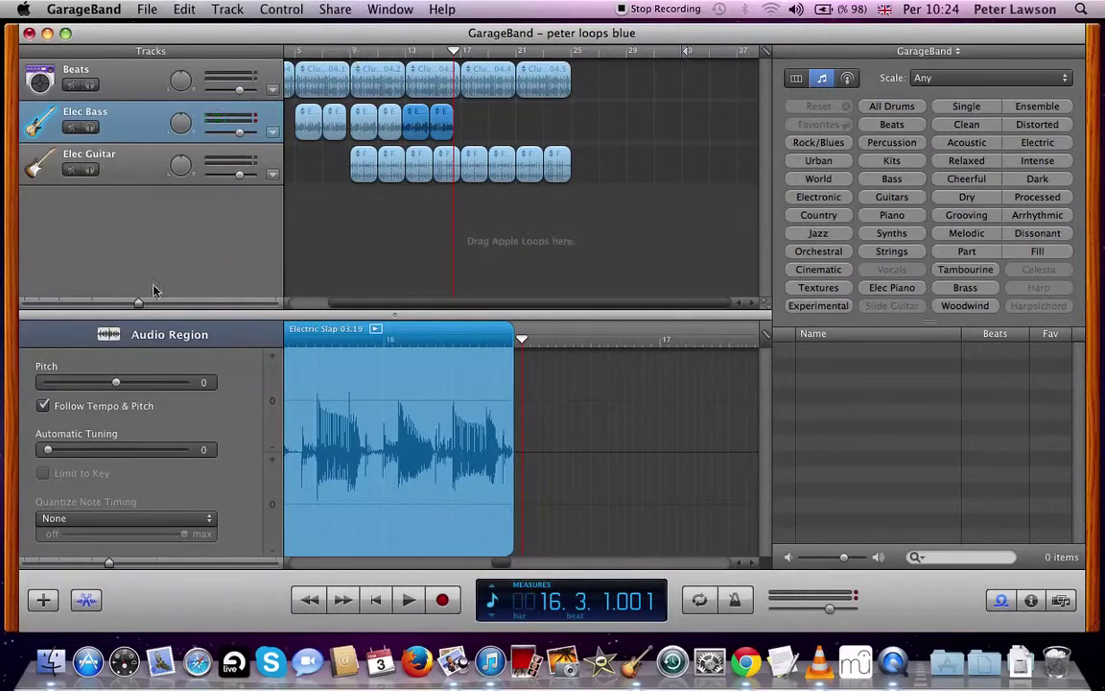
{"action": "left_click_drag", "start_coordinate": [139, 305], "coordinate": [151, 306]}
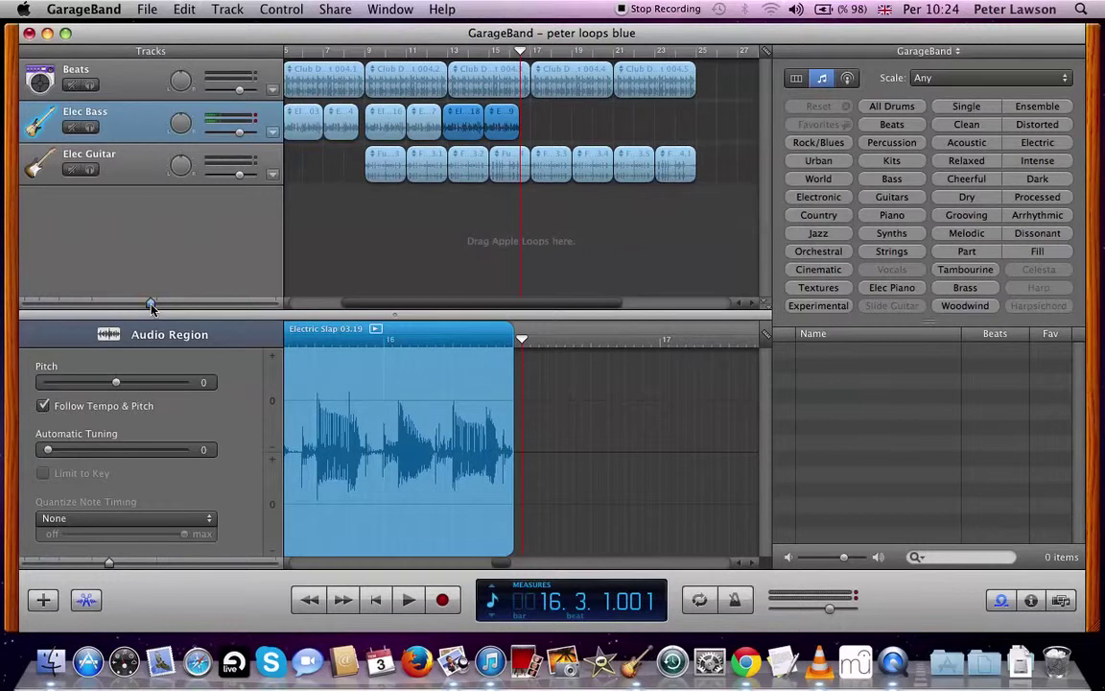
{"action": "left_click", "coordinate": [409, 53]}
{"action": "key", "text": "space"}
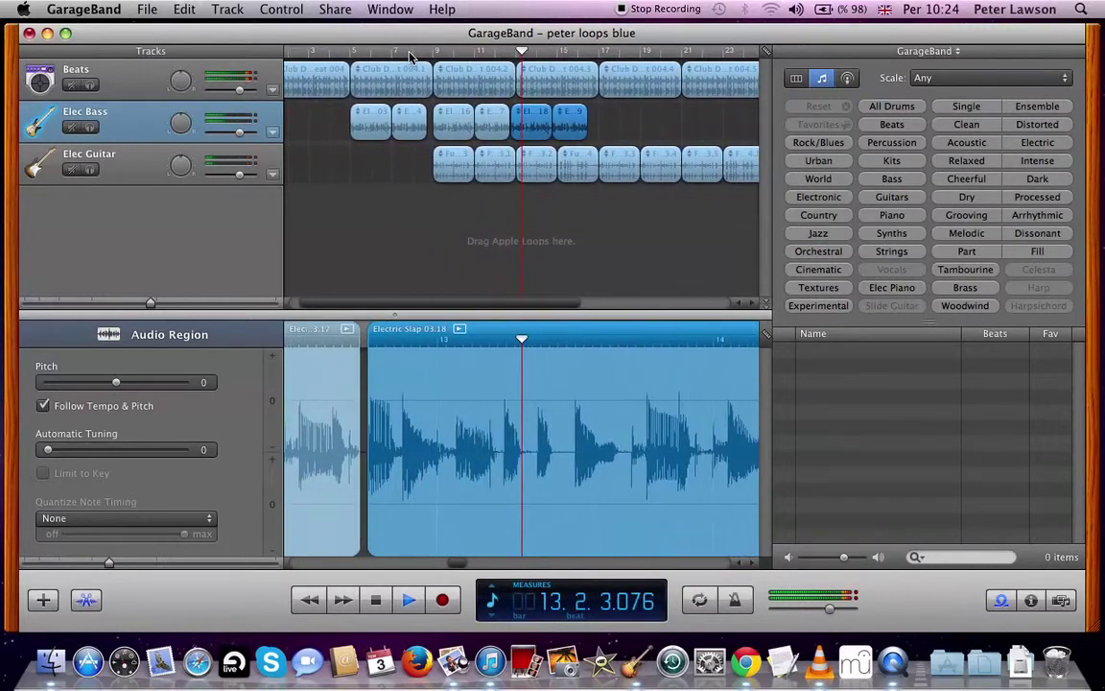
{"action": "key", "text": "space"}
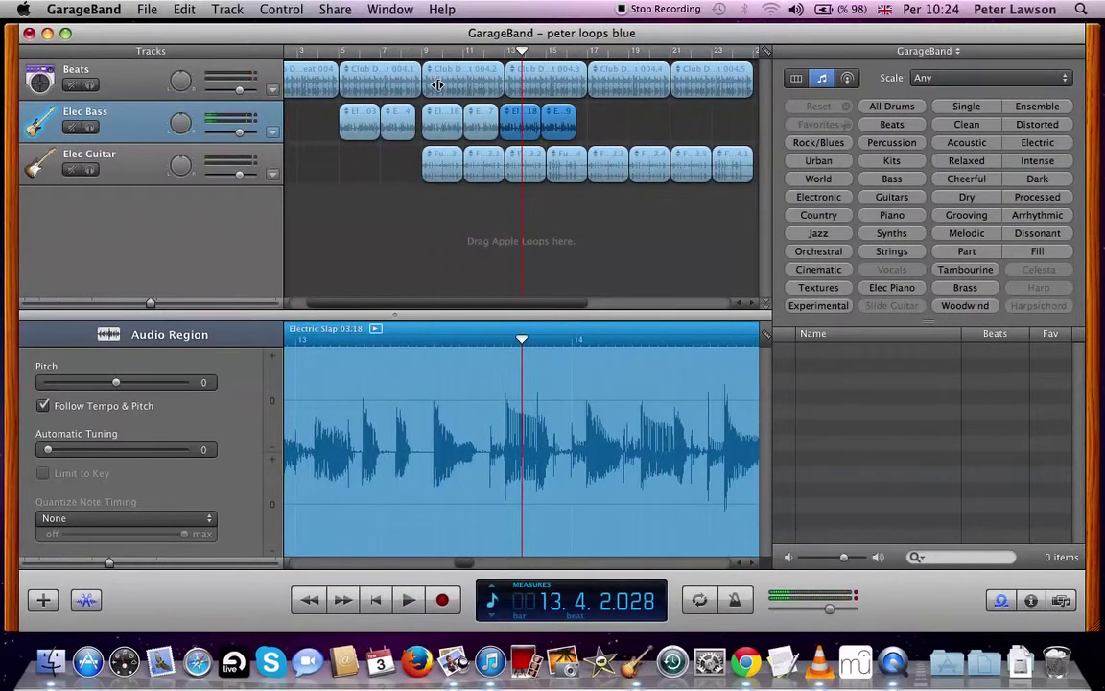
{"action": "key", "text": "Delete"}
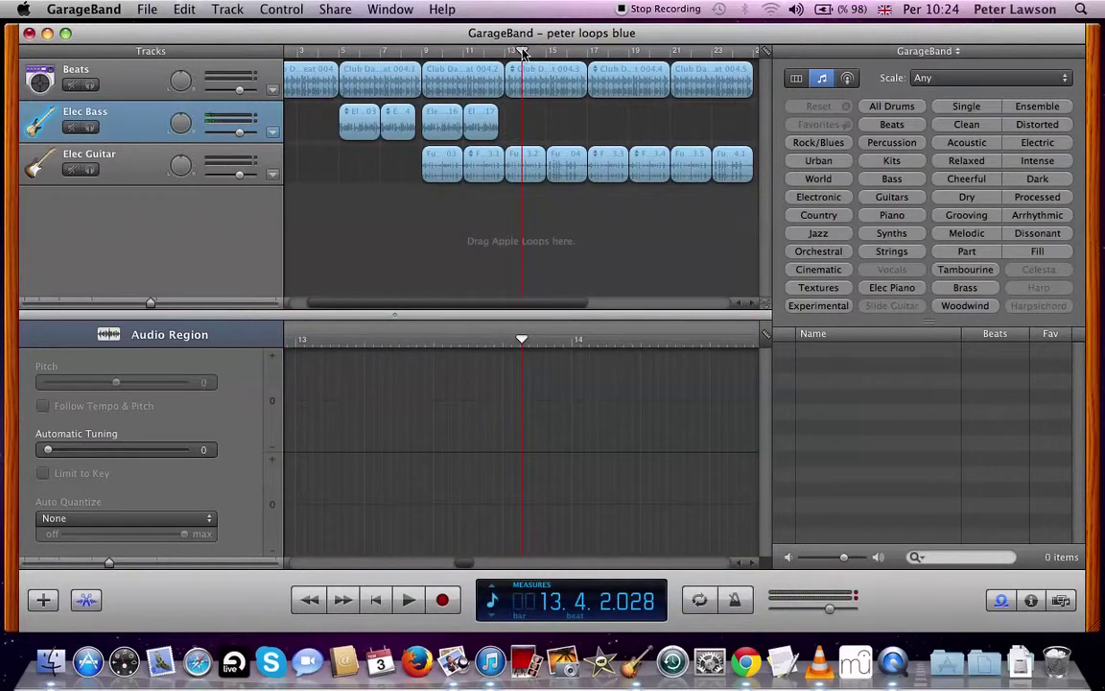
Paste the copied pair of Elec Bass regions at bars 13, 17, 21 and 25
{"action": "left_click_drag", "start_coordinate": [523, 53], "coordinate": [505, 53]}
{"action": "key", "text": "super+v"}
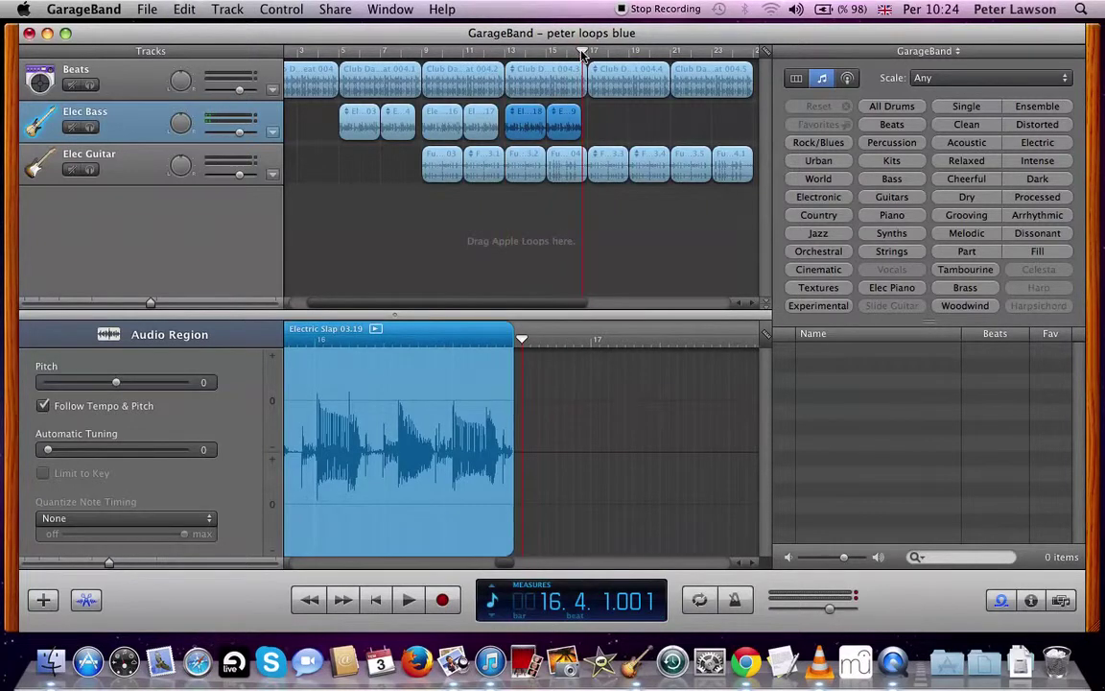
{"action": "left_click", "coordinate": [582, 53]}
{"action": "key", "text": "super+v"}
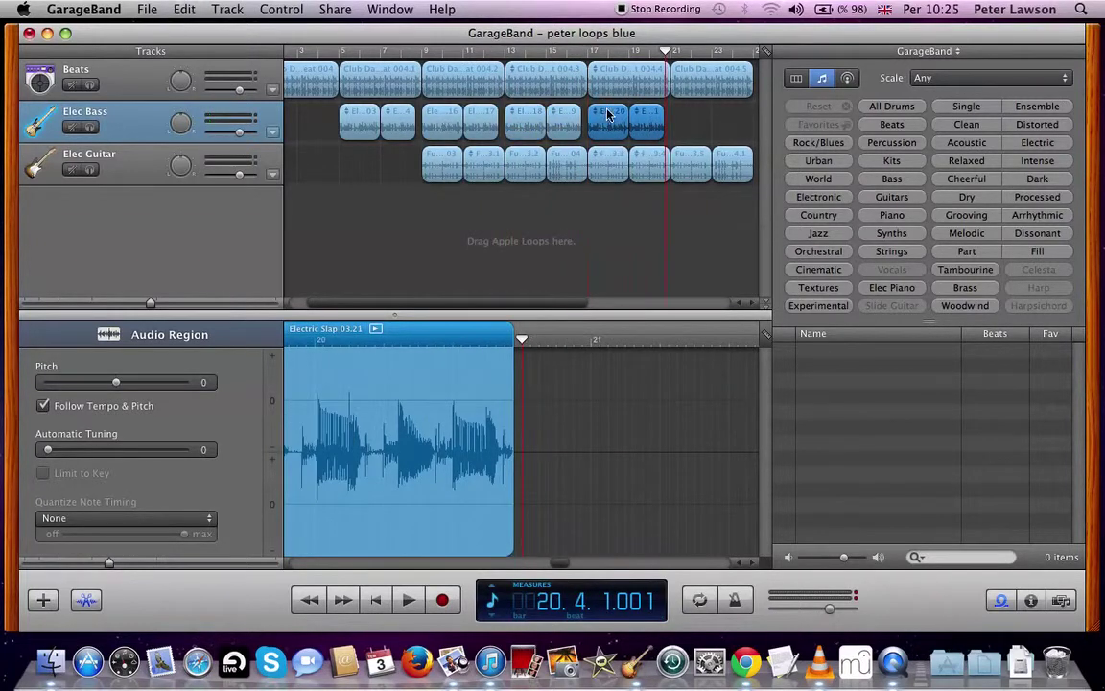
{"action": "left_click", "coordinate": [668, 54]}
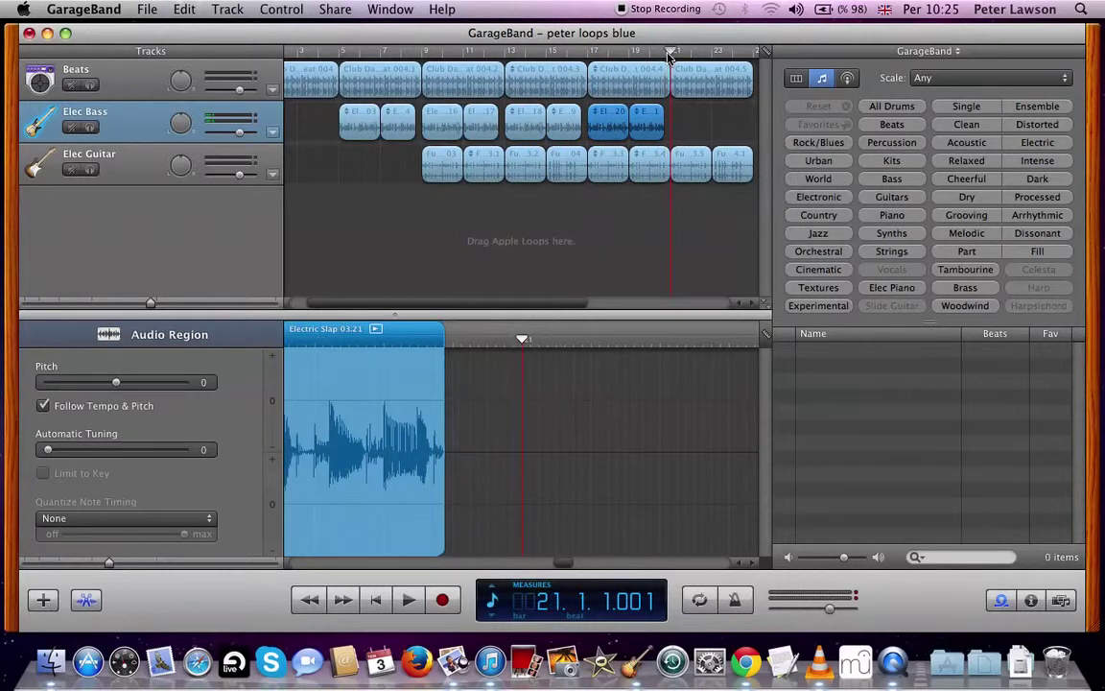
{"action": "key", "text": "super+v"}
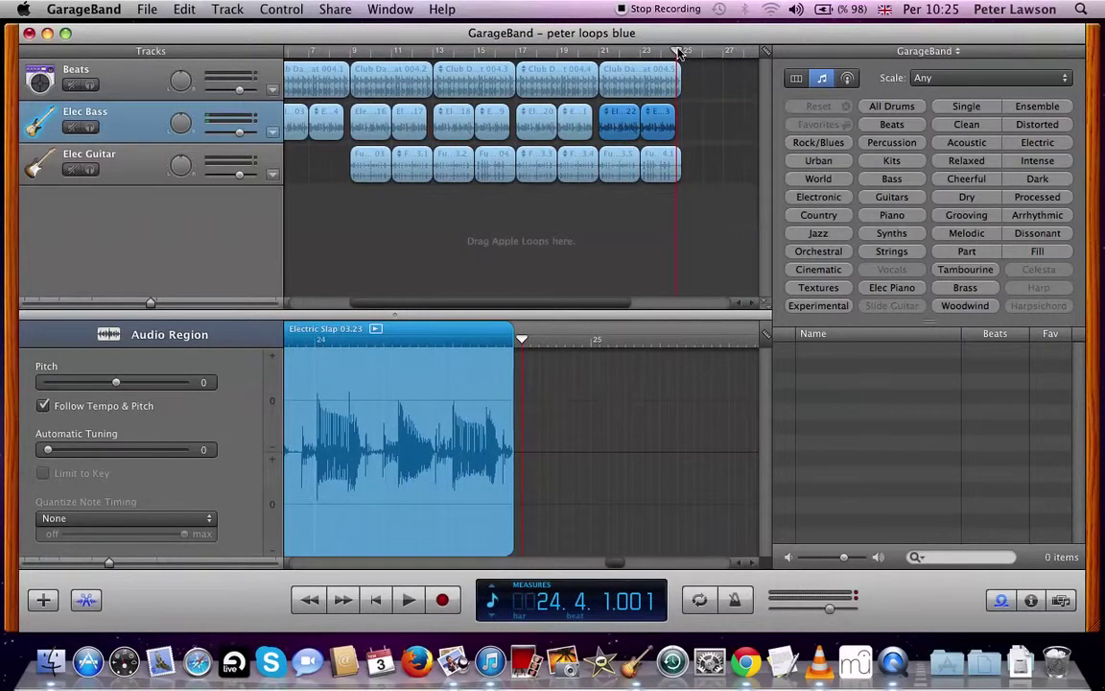
{"action": "left_click", "coordinate": [678, 52]}
{"action": "key", "text": "super+v"}
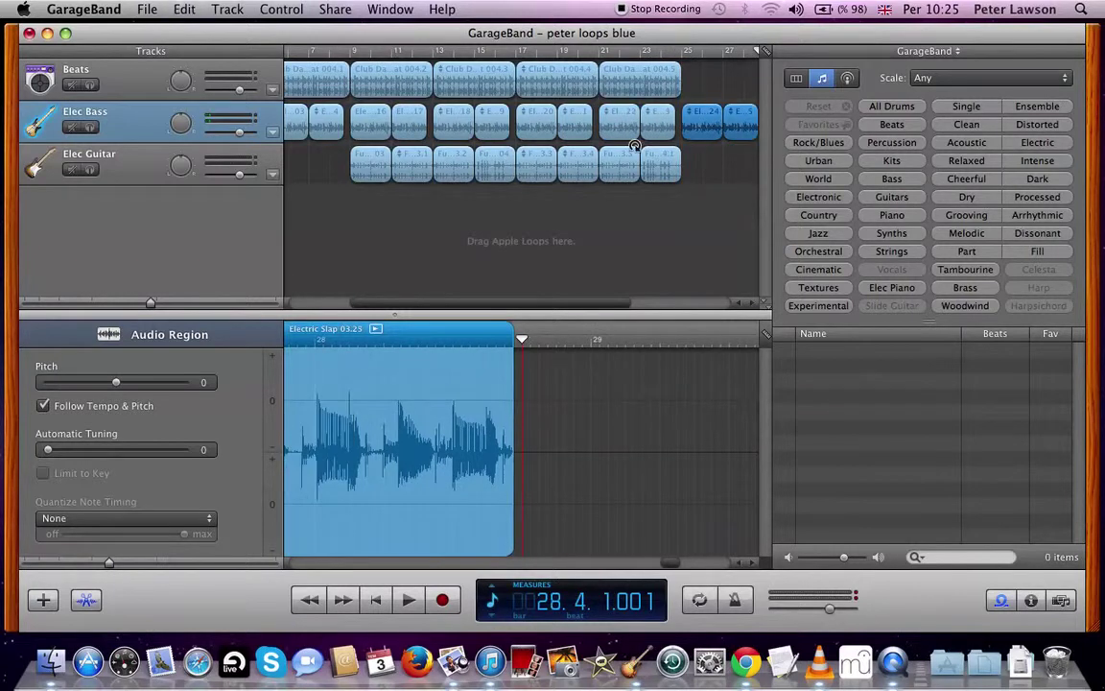
Play the arrangement through the pasted bass loops past bar 13 to check their timing
{"action": "scroll", "coordinate": [629, 158], "scroll_direction": "left", "scroll_amount": 5}
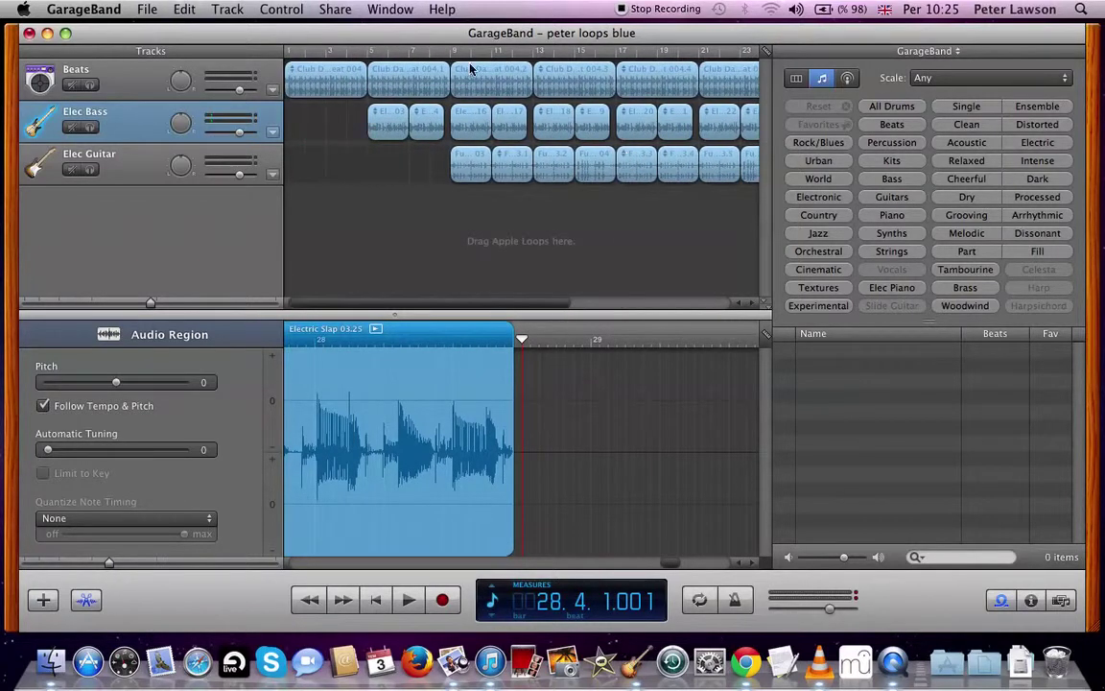
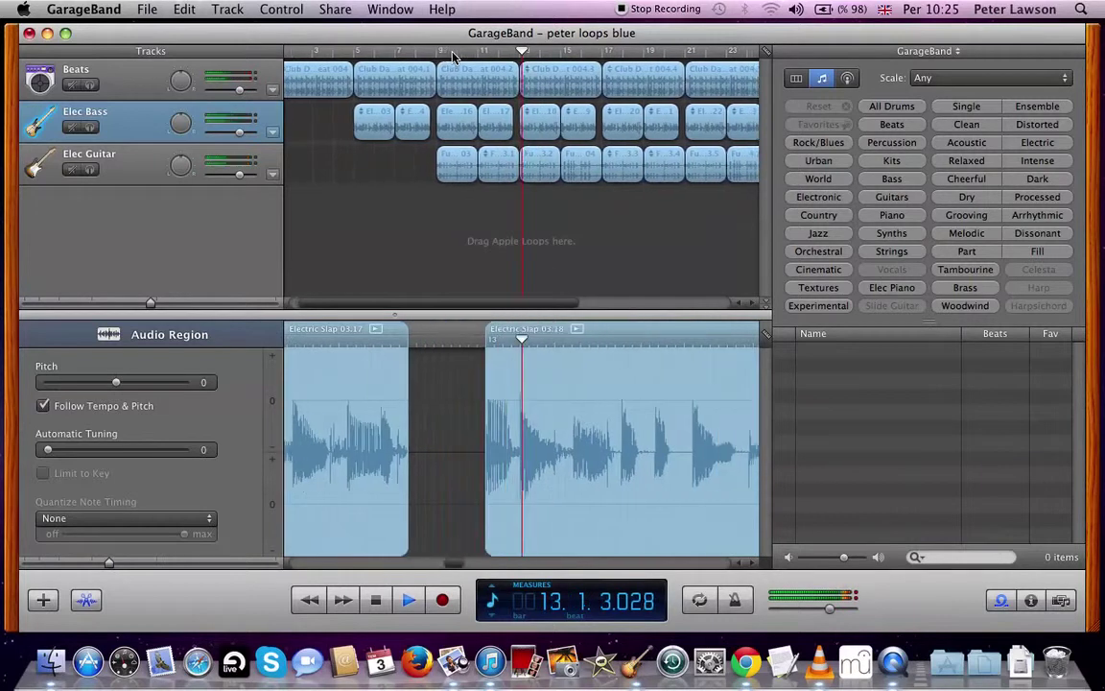
{"action": "key", "text": "space"}
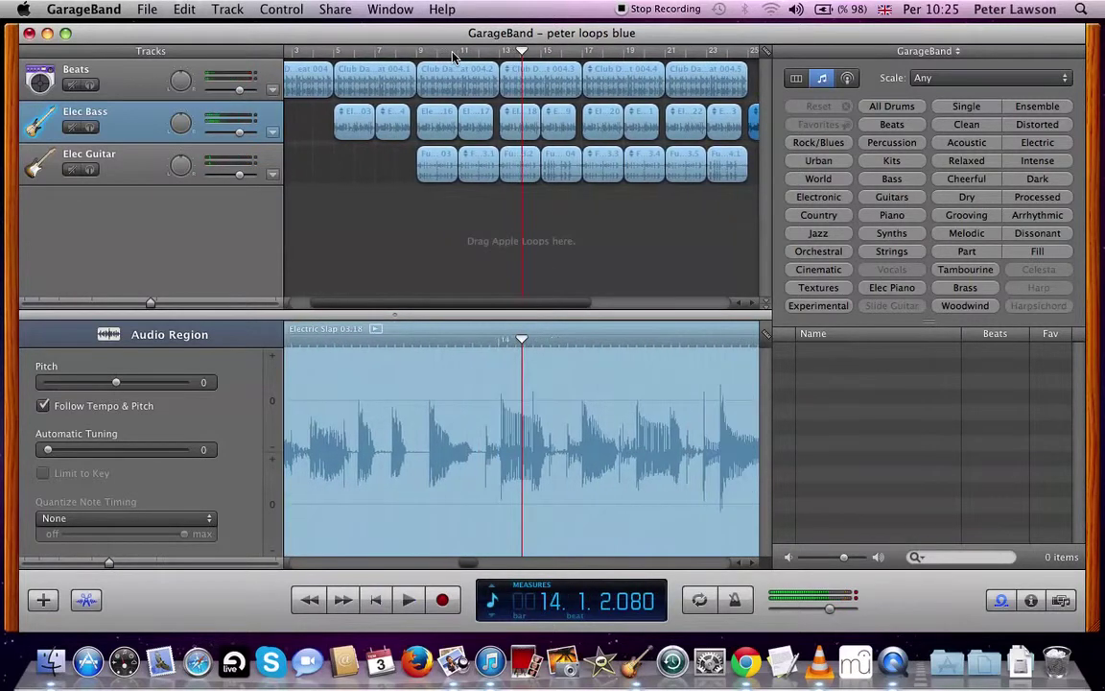
Raise the pitch of the Elec Guitar region at bar 13 to 2
{"action": "left_click", "coordinate": [428, 165]}
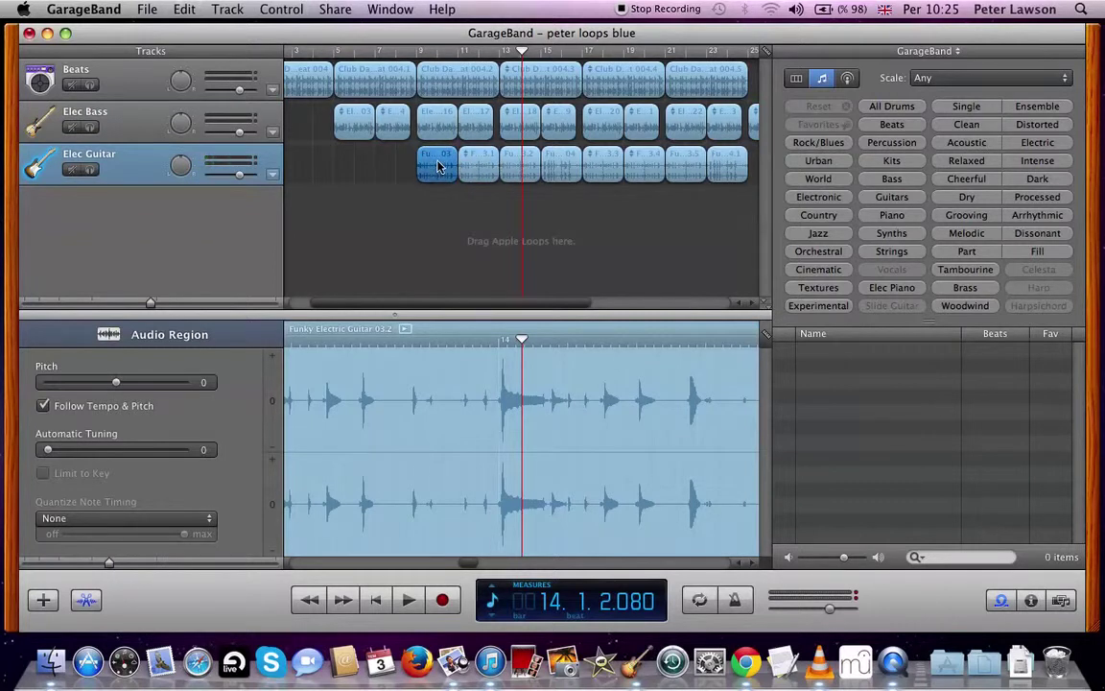
{"action": "left_click", "coordinate": [485, 175]}
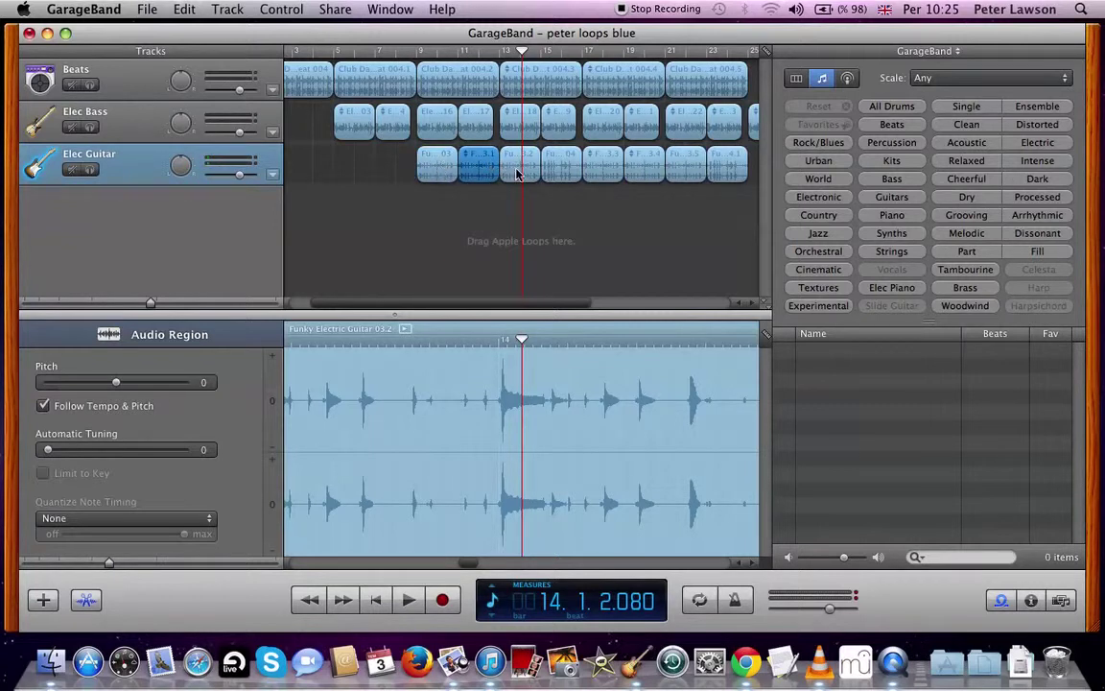
{"action": "left_click", "coordinate": [419, 51]}
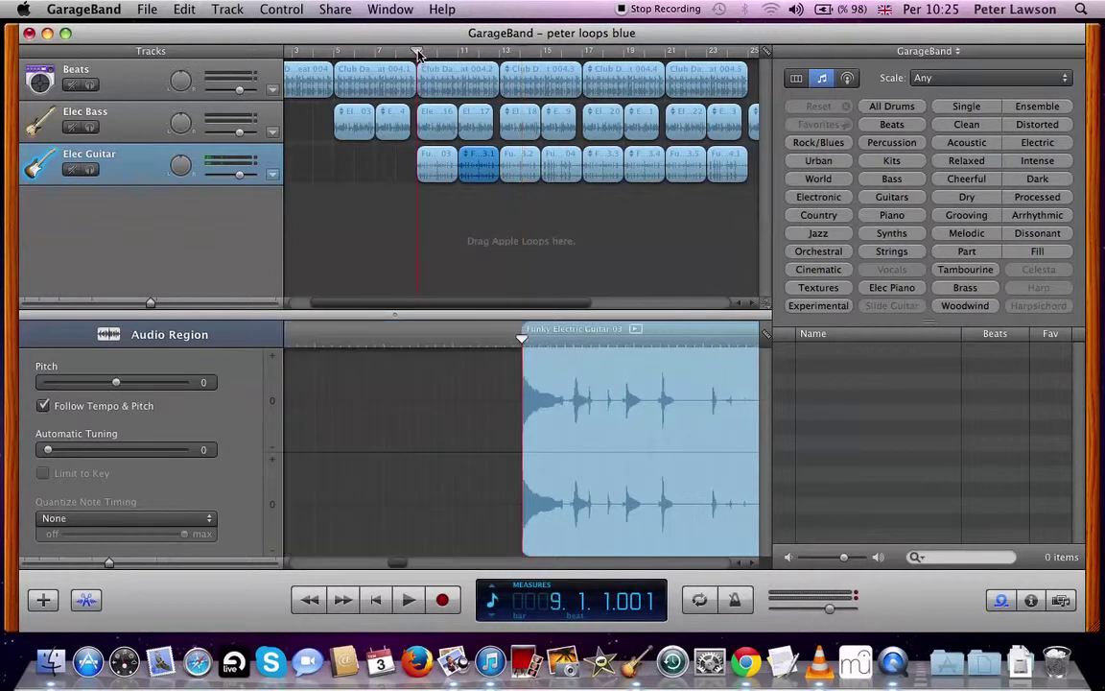
{"action": "left_click", "coordinate": [501, 53]}
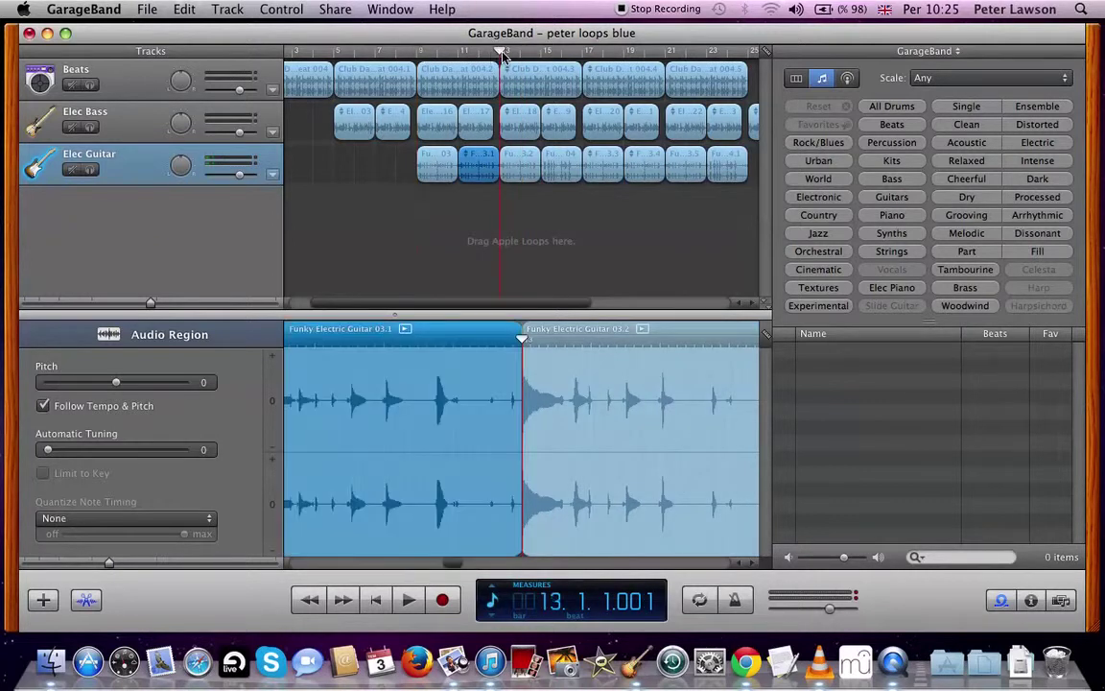
{"action": "left_click", "coordinate": [515, 169]}
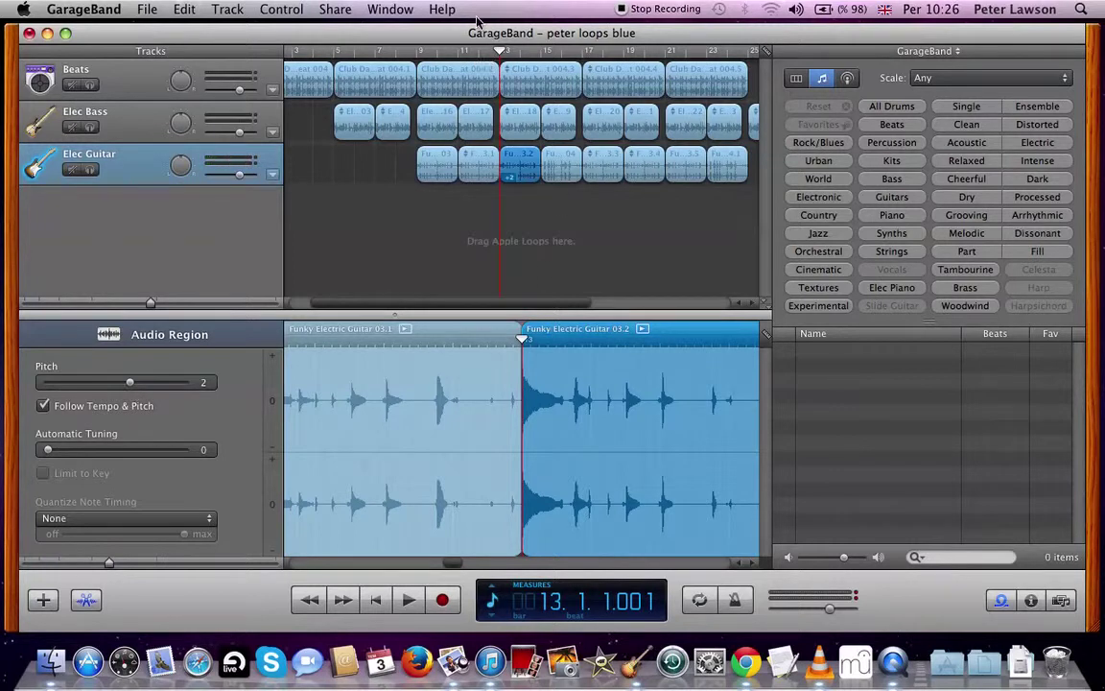
{"action": "left_click", "coordinate": [416, 53]}
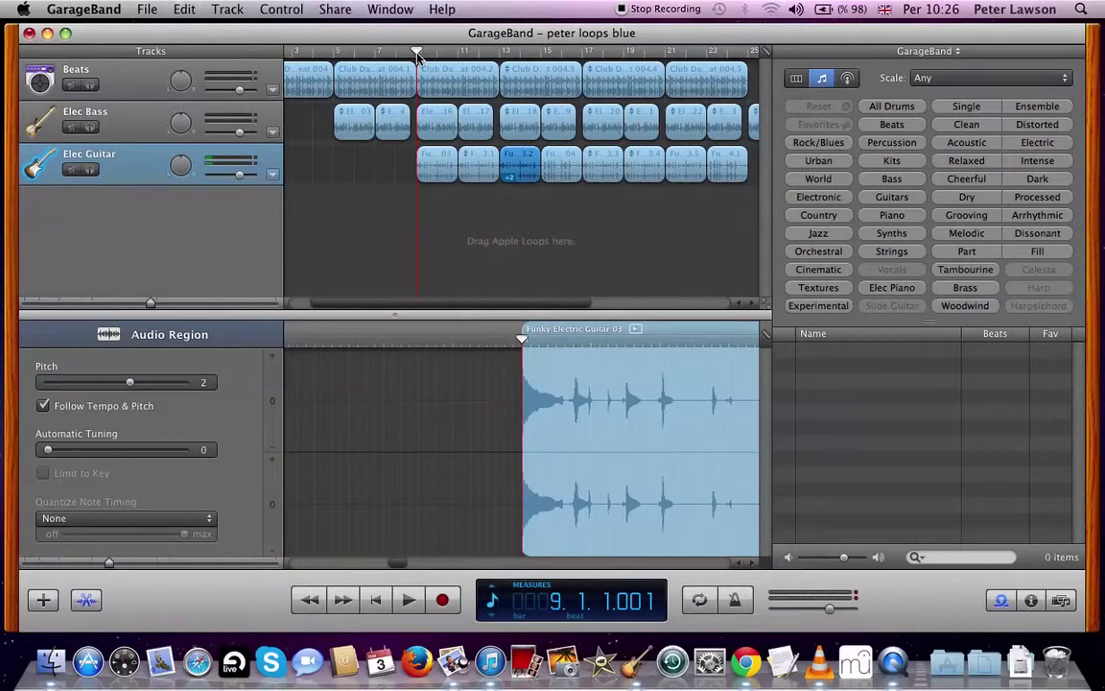
{"action": "left_click", "coordinate": [506, 53]}
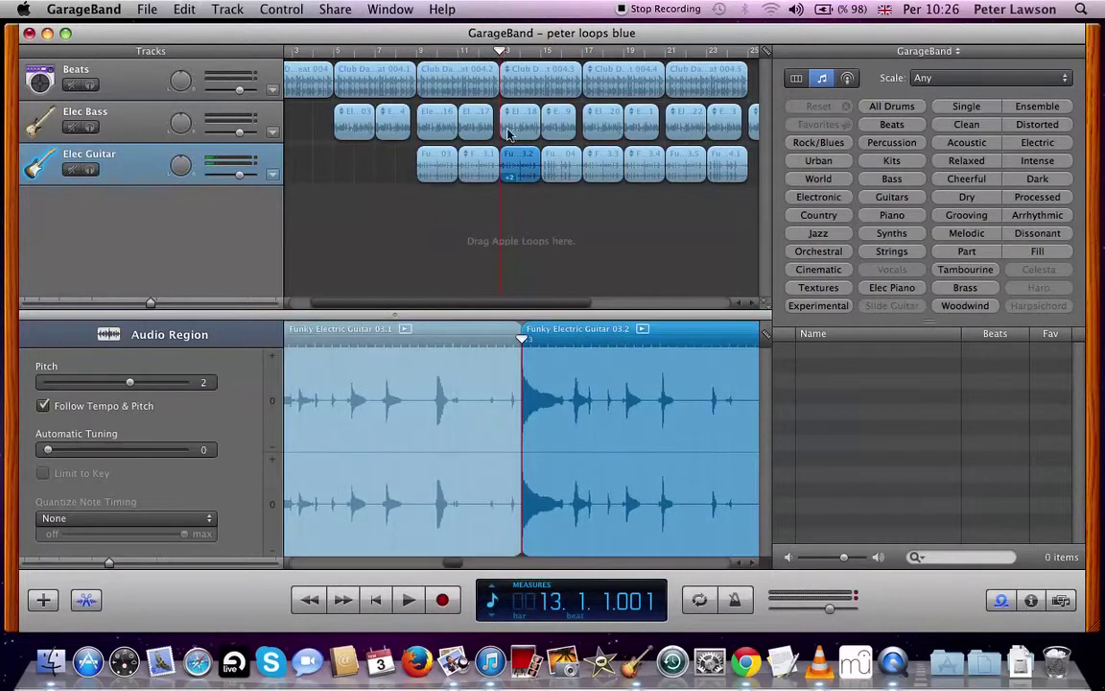
Solo the Elec Guitar track, play it from about bar 11 through the pitch-shifted region, and turn solo off
{"action": "left_click", "coordinate": [91, 170]}
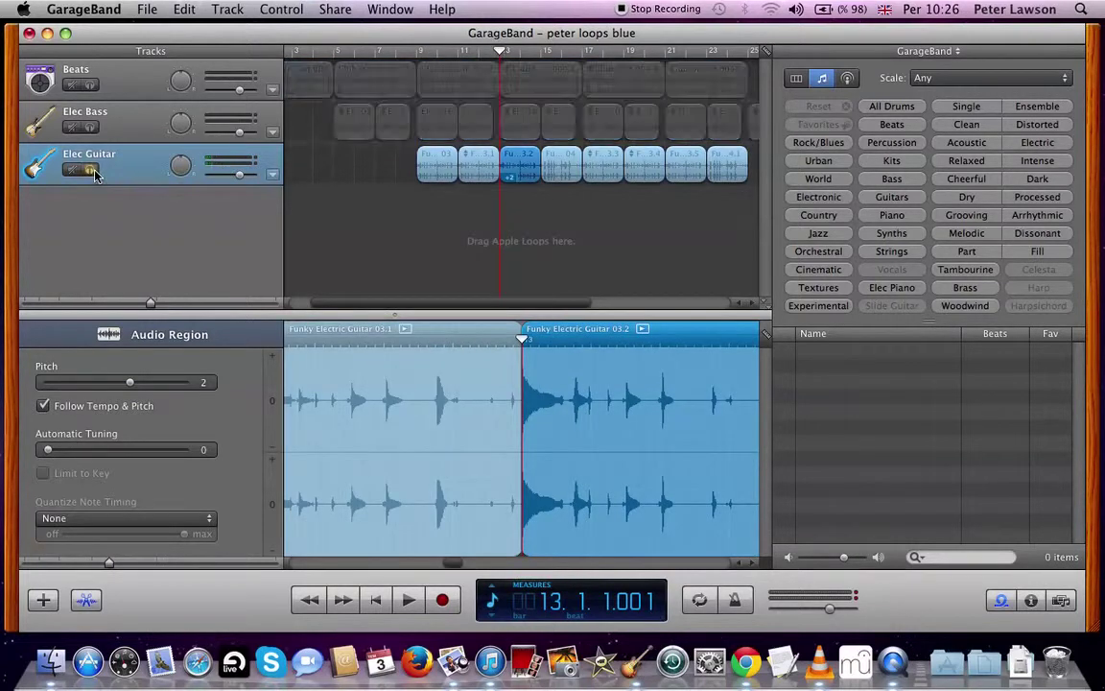
{"action": "left_click", "coordinate": [460, 53]}
{"action": "key", "text": "space"}
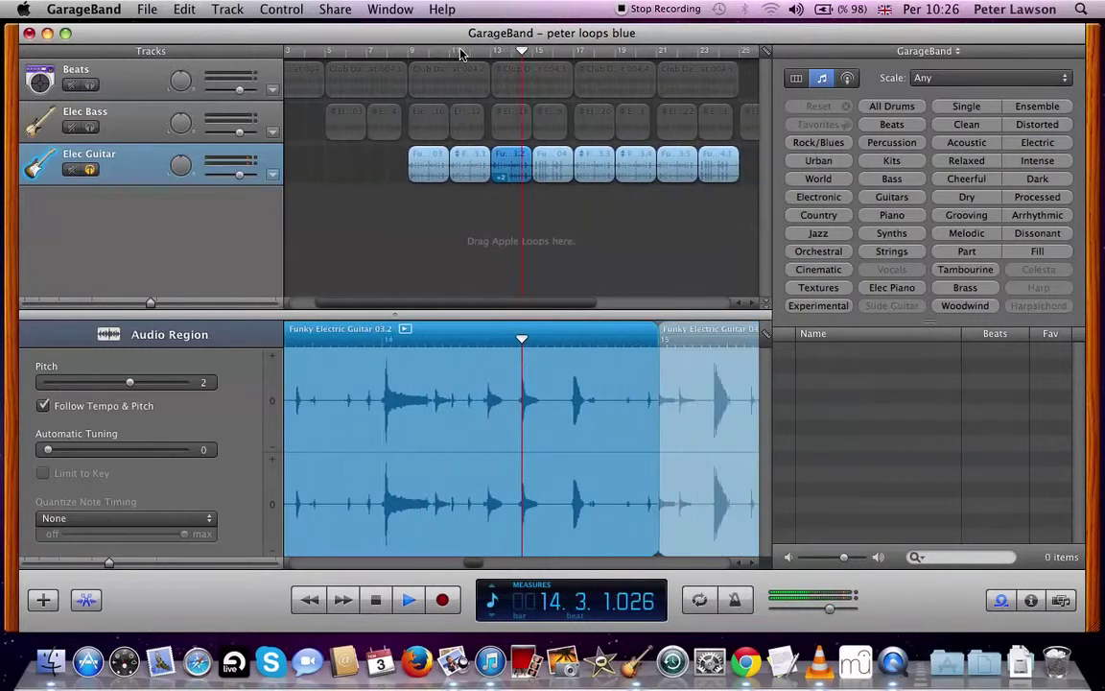
{"action": "key", "text": "space"}
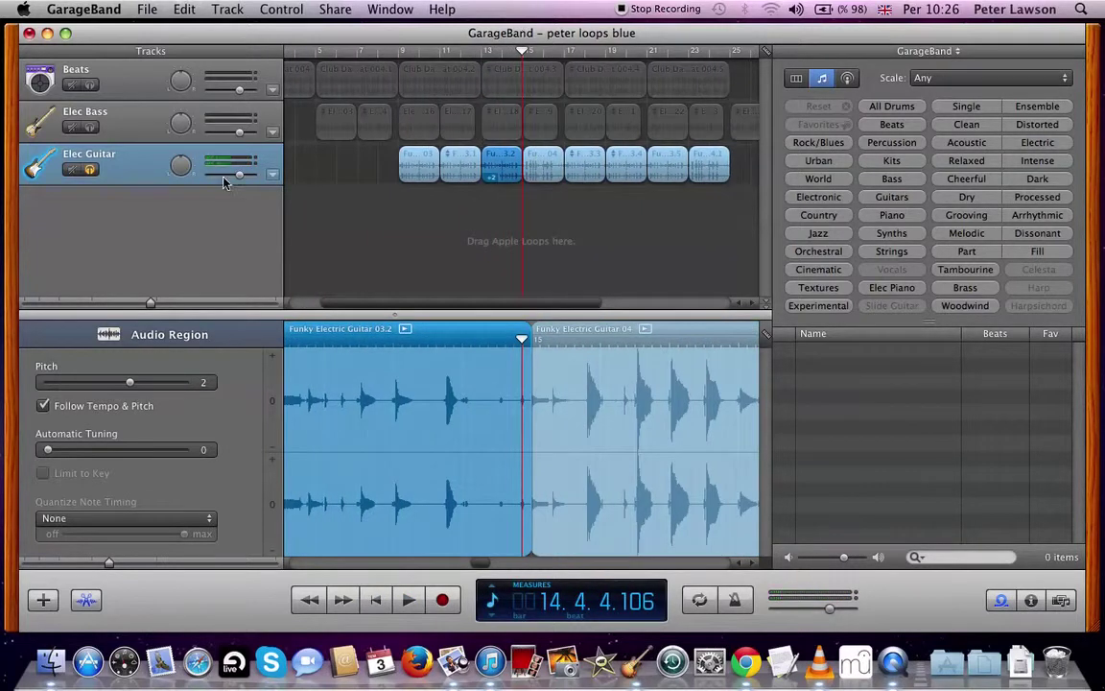
{"action": "left_click", "coordinate": [89, 169]}
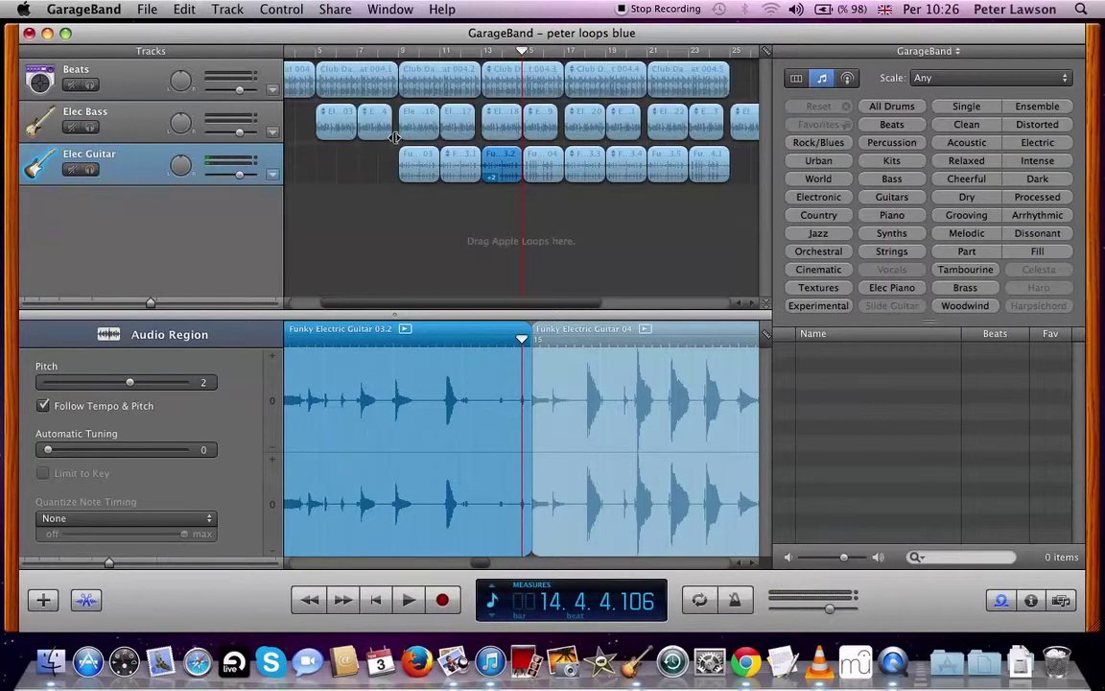
Play all tracks together from bar 13 to hear the pitch-shifted guitar region against the bass
{"action": "left_click", "coordinate": [484, 53]}
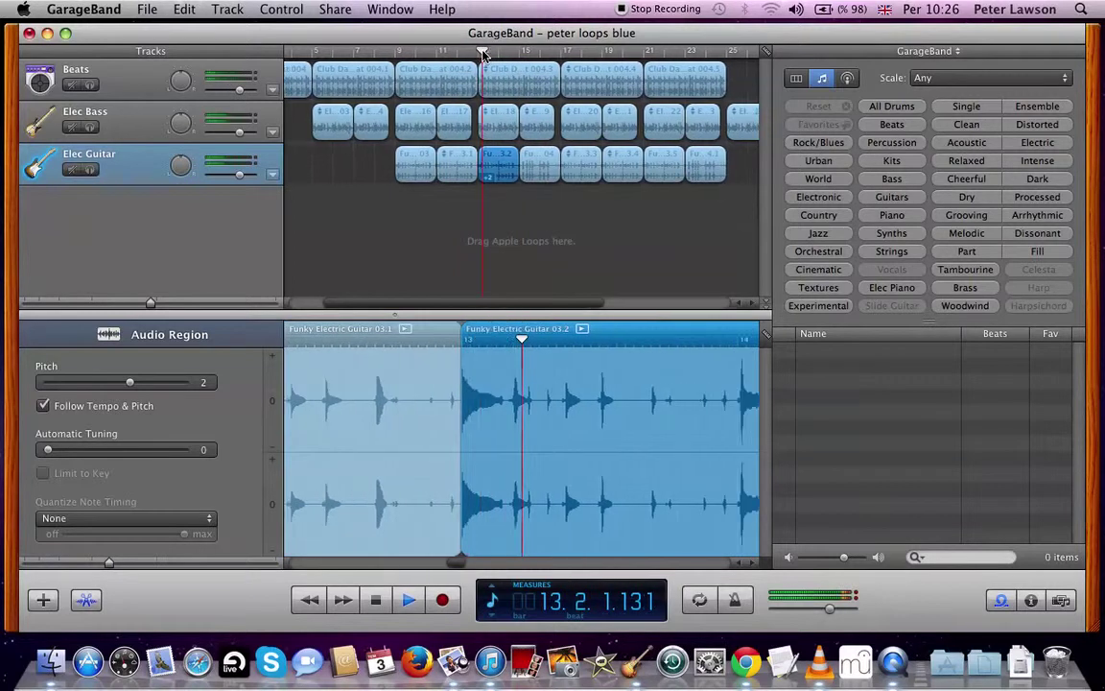
{"action": "key", "text": "space"}
{"action": "key", "text": "space"}
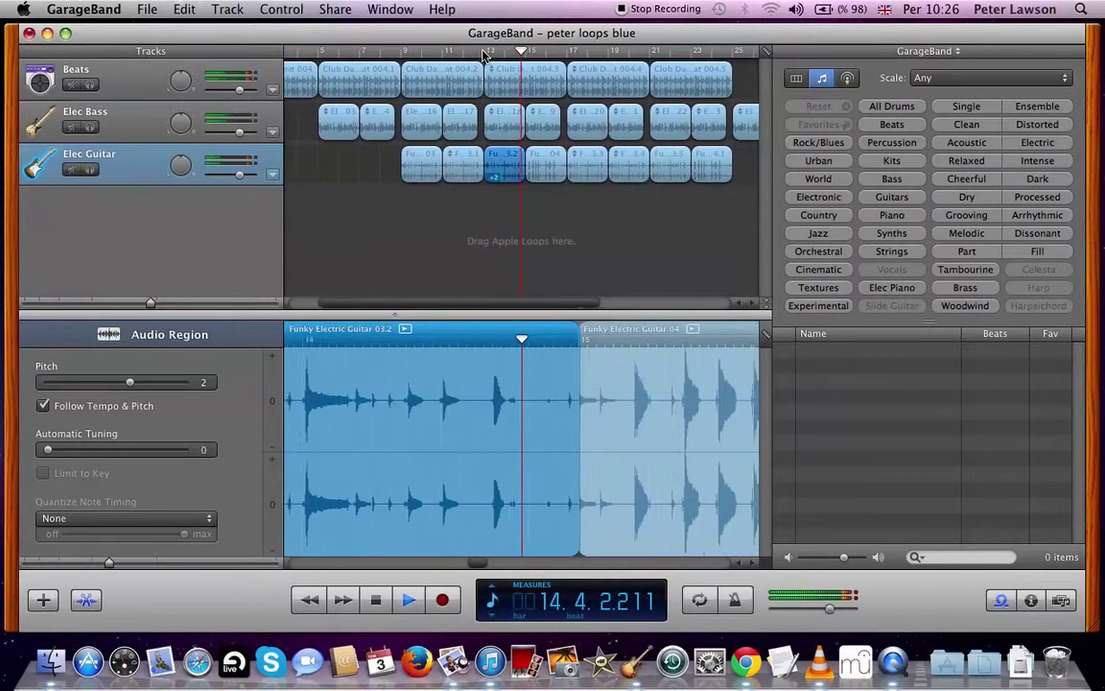
{"action": "key", "text": "space"}
Set the pitch of the Elec Bass region at bar 13 to 2 and play it back with the guitar
{"action": "left_click", "coordinate": [496, 120]}
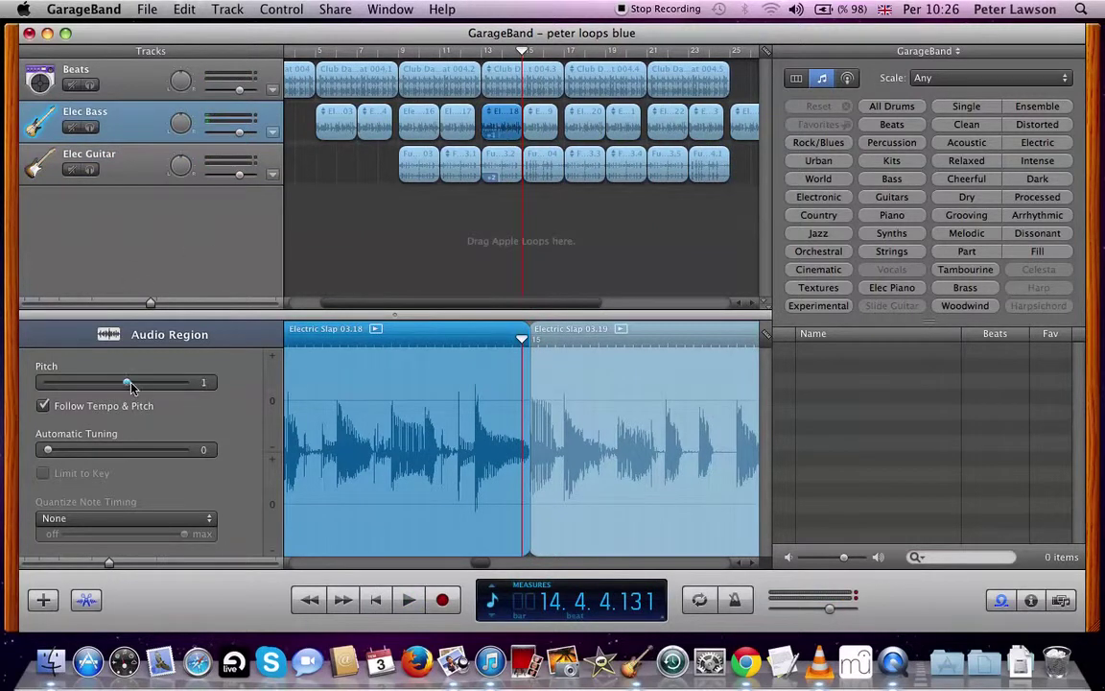
{"action": "left_click", "coordinate": [463, 54]}
{"action": "key", "text": "space"}
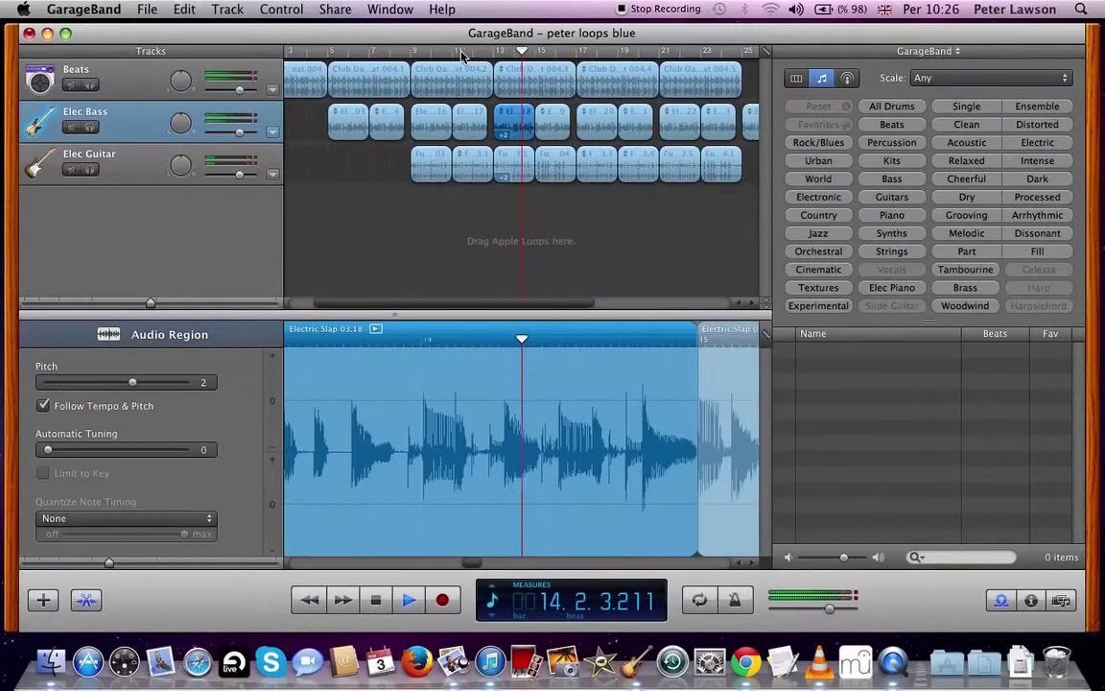
Set the pitch of the Elec Bass and Elec Guitar regions at bar 15 to 2 together
{"action": "left_click", "coordinate": [543, 196]}
{"action": "key", "text": "space"}
{"action": "left_click", "coordinate": [540, 130]}
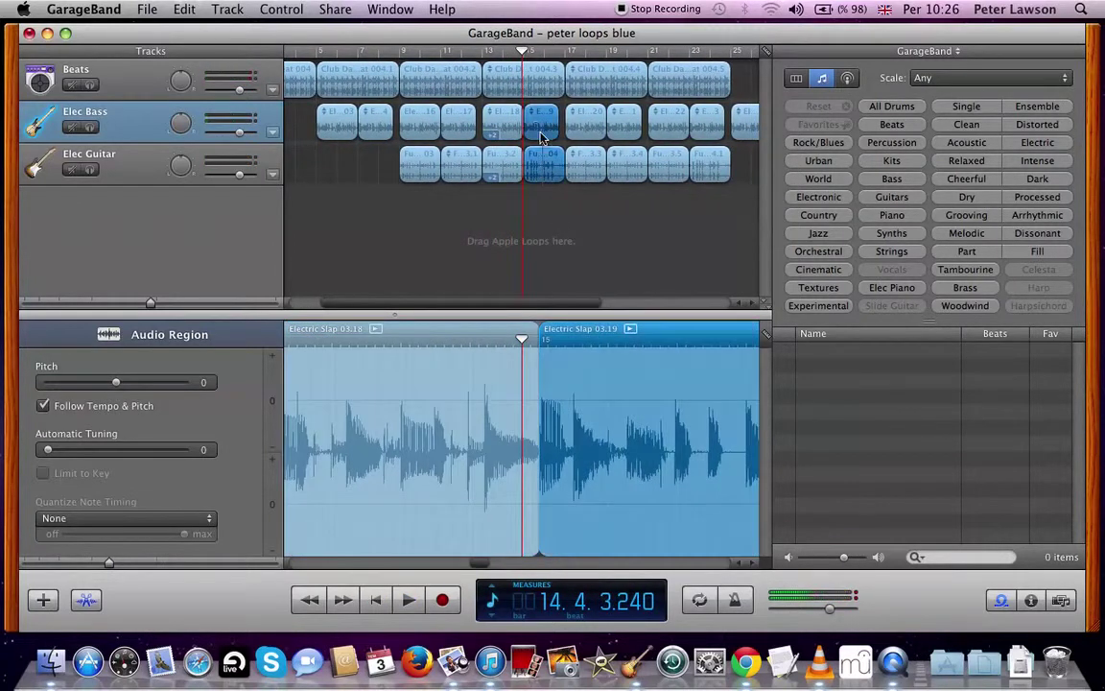
{"action": "left_click_drag", "start_coordinate": [116, 383], "coordinate": [126, 384]}
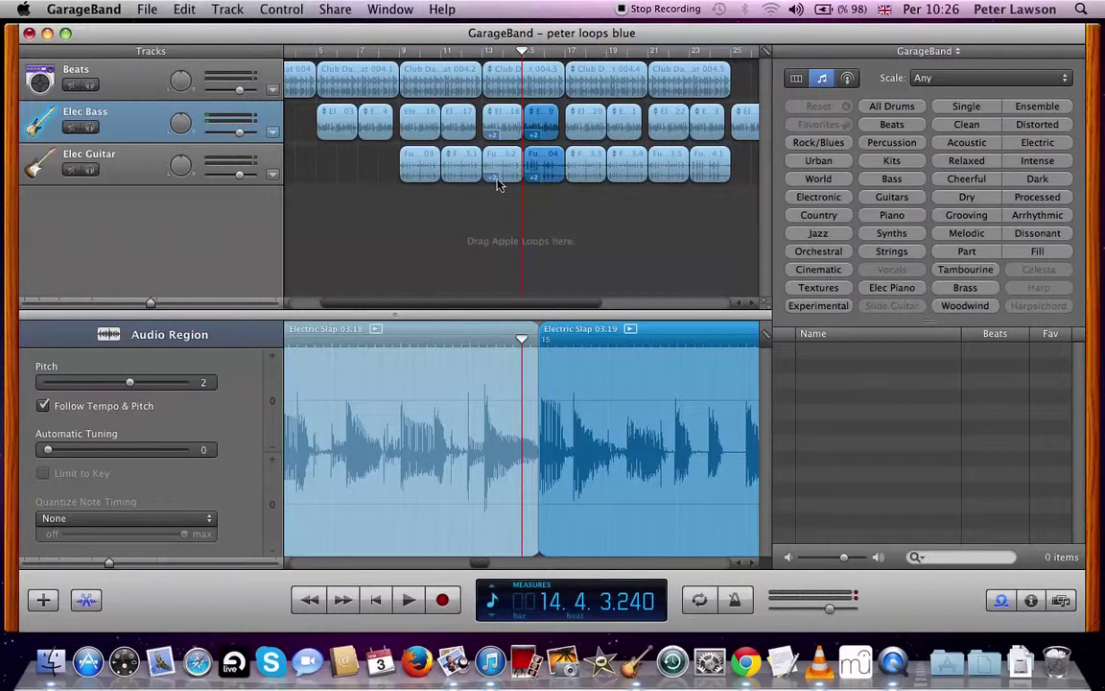
Play the arrangement from before bar 13 up to bar 21 to check the pitch changes
{"action": "left_click", "coordinate": [460, 53]}
{"action": "key", "text": "space"}
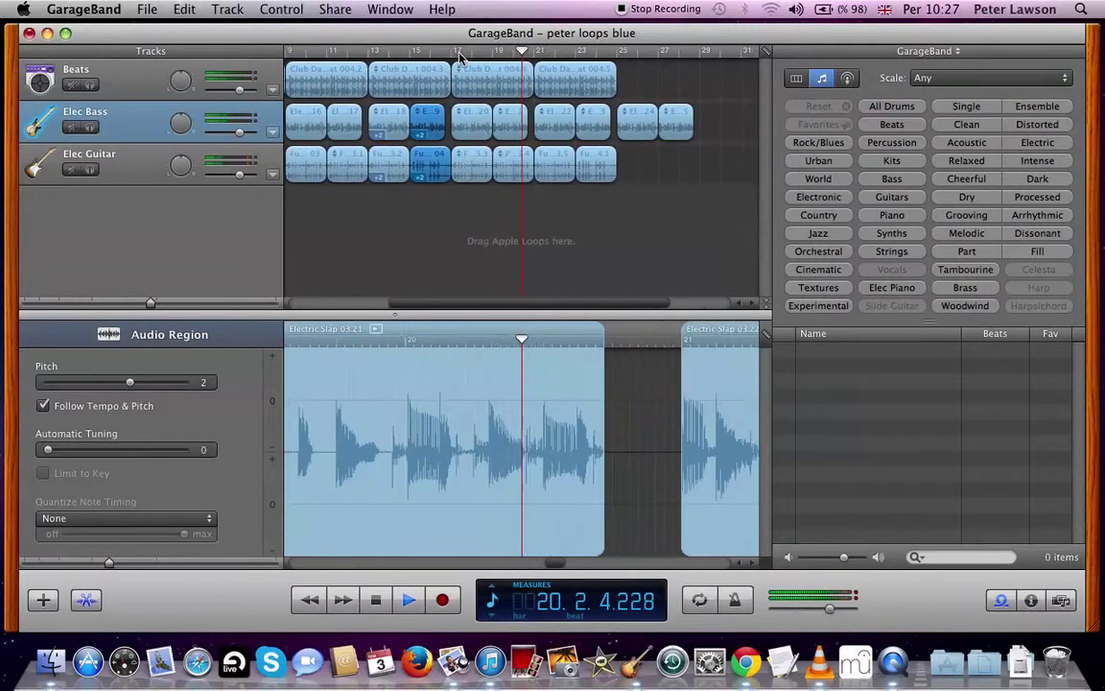
{"action": "key", "text": "space"}
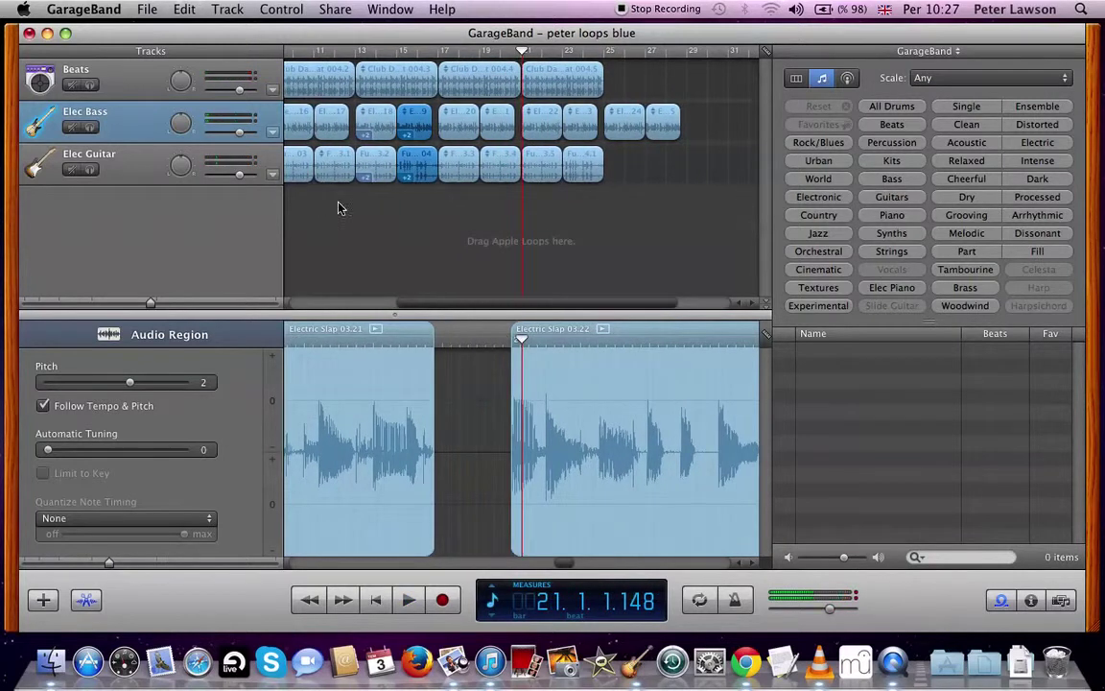
Replace the Elec Bass and Elec Guitar regions between bars 21 and 25 with copies of the pitch-shifted regions from bars 13 to 17
{"action": "left_click_drag", "start_coordinate": [379, 206], "coordinate": [417, 131]}
{"action": "key", "text": "super+c"}
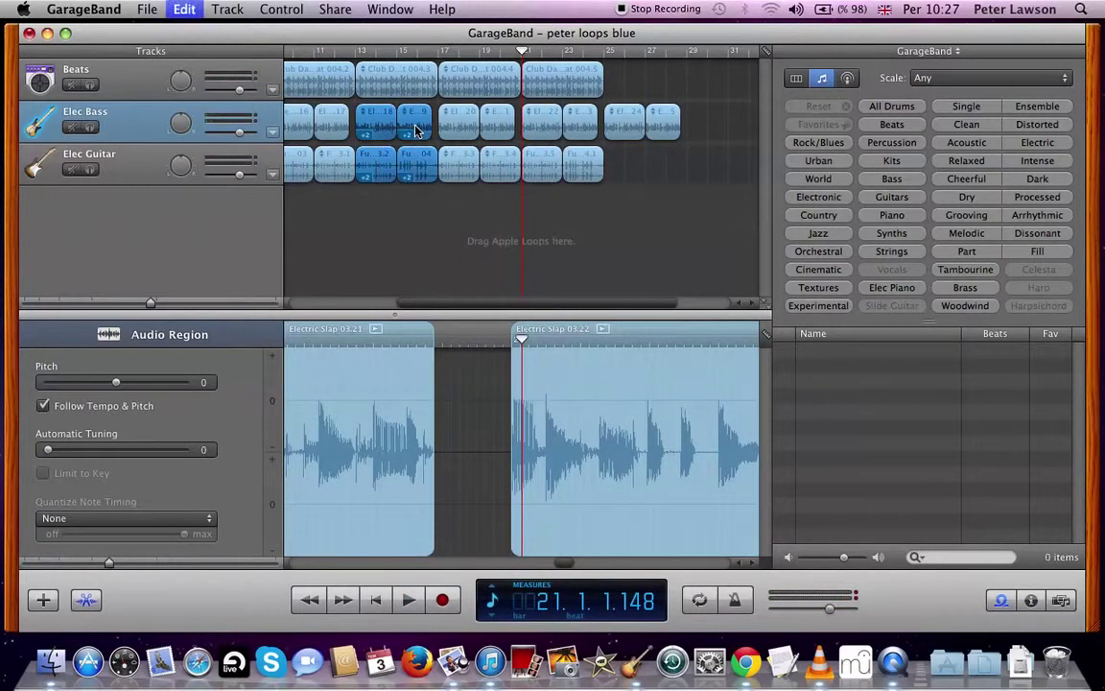
{"action": "left_click", "coordinate": [539, 122]}
{"action": "left_click_drag", "start_coordinate": [543, 173], "coordinate": [577, 132]}
{"action": "key", "text": "Delete"}
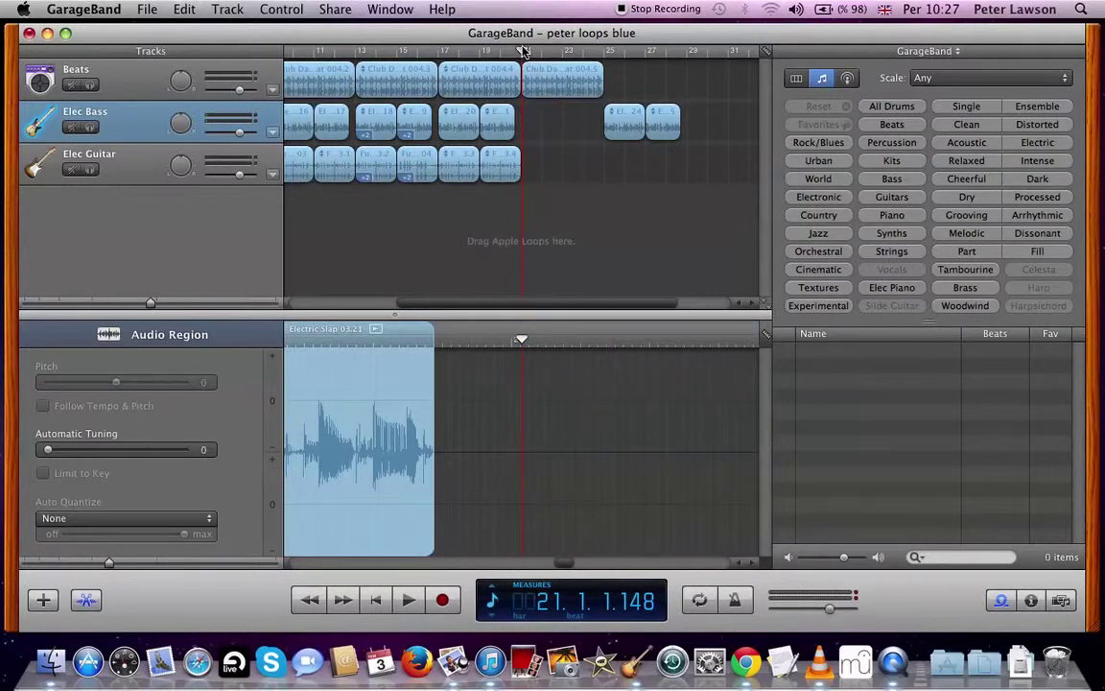
{"action": "key", "text": "Right"}
{"action": "key", "text": "Left"}
{"action": "key", "text": "super+v"}
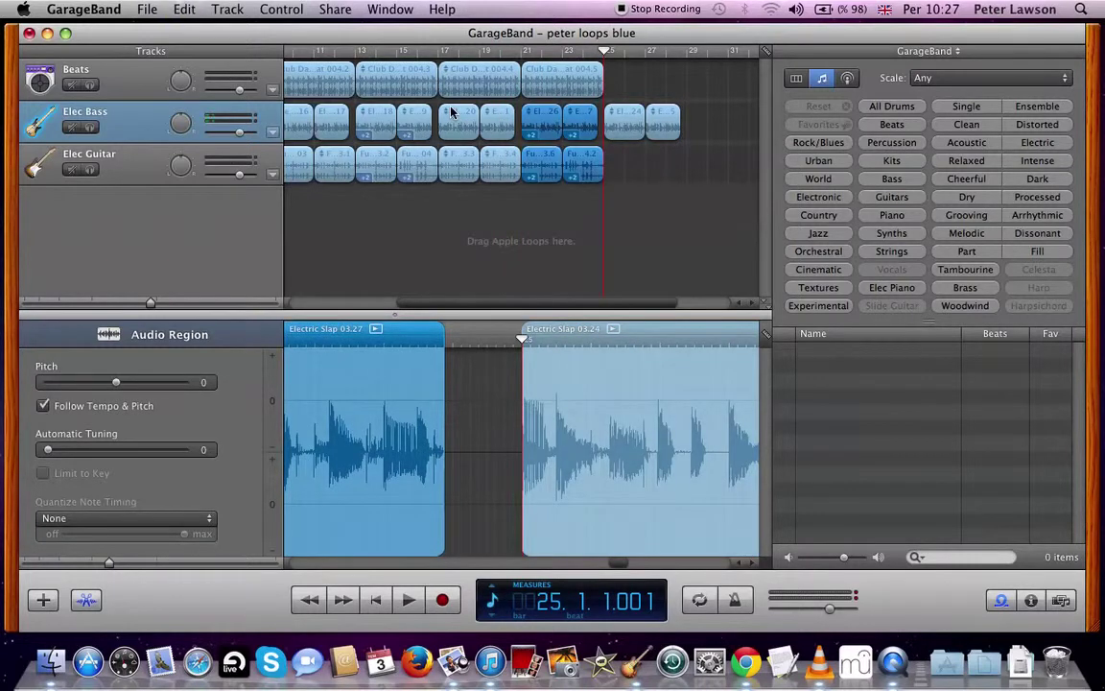
Turn on the cycle region, move it over bars 13 to 15, and play that section
{"action": "scroll", "coordinate": [451, 112], "scroll_direction": "left", "scroll_amount": 5}
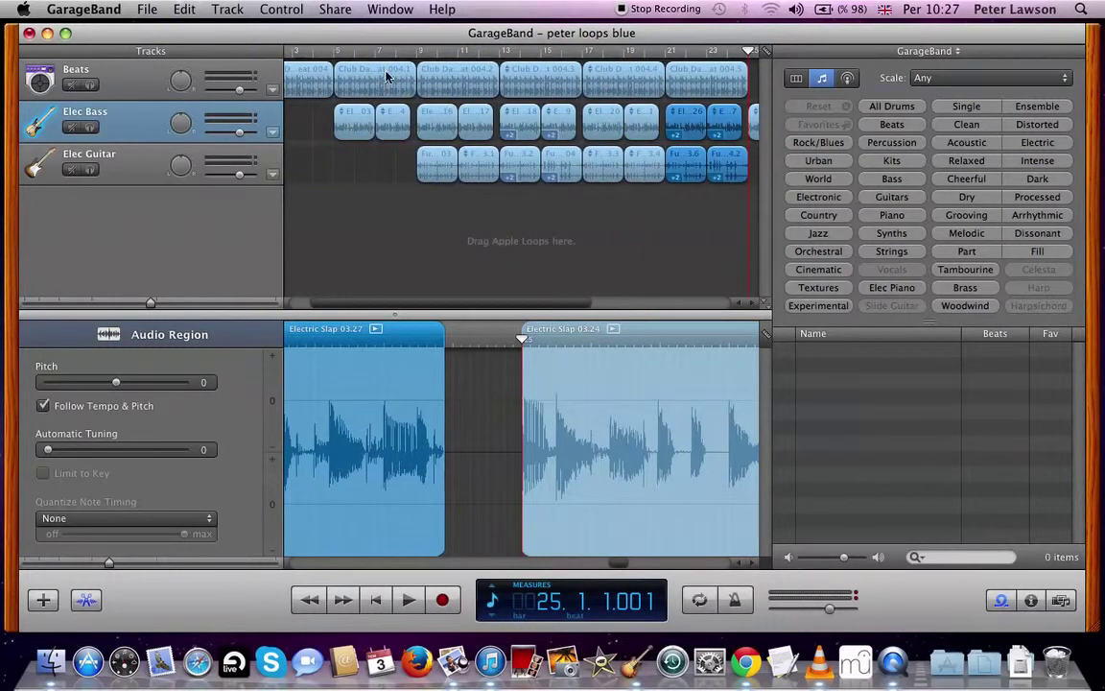
{"action": "left_click", "coordinate": [334, 52]}
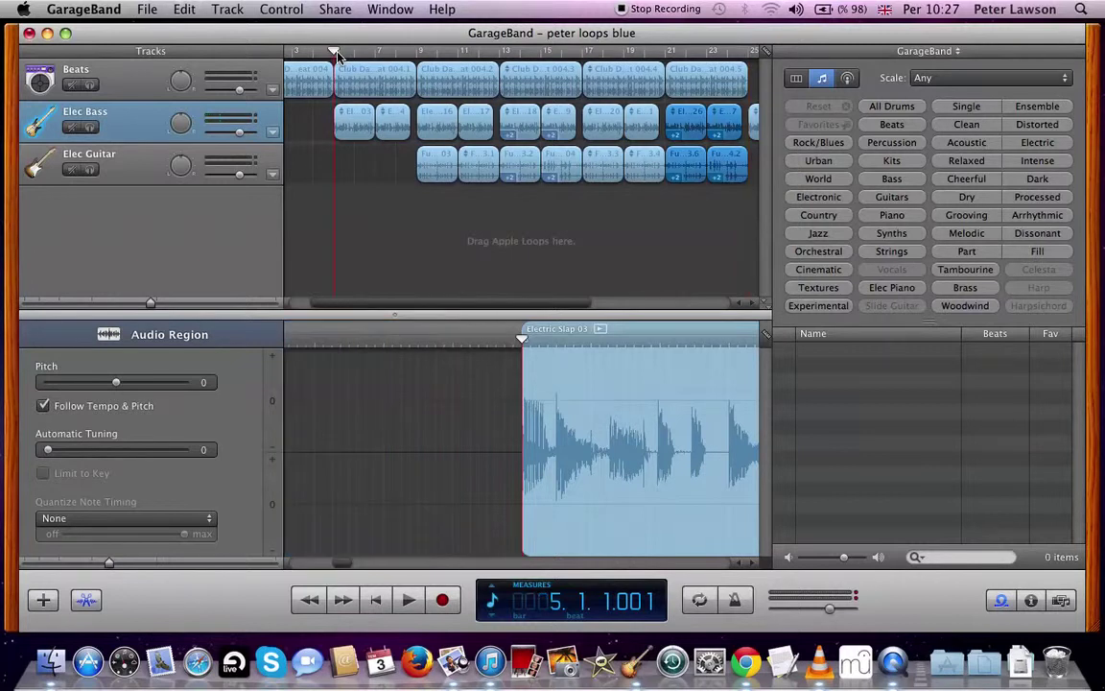
{"action": "left_click", "coordinate": [700, 602]}
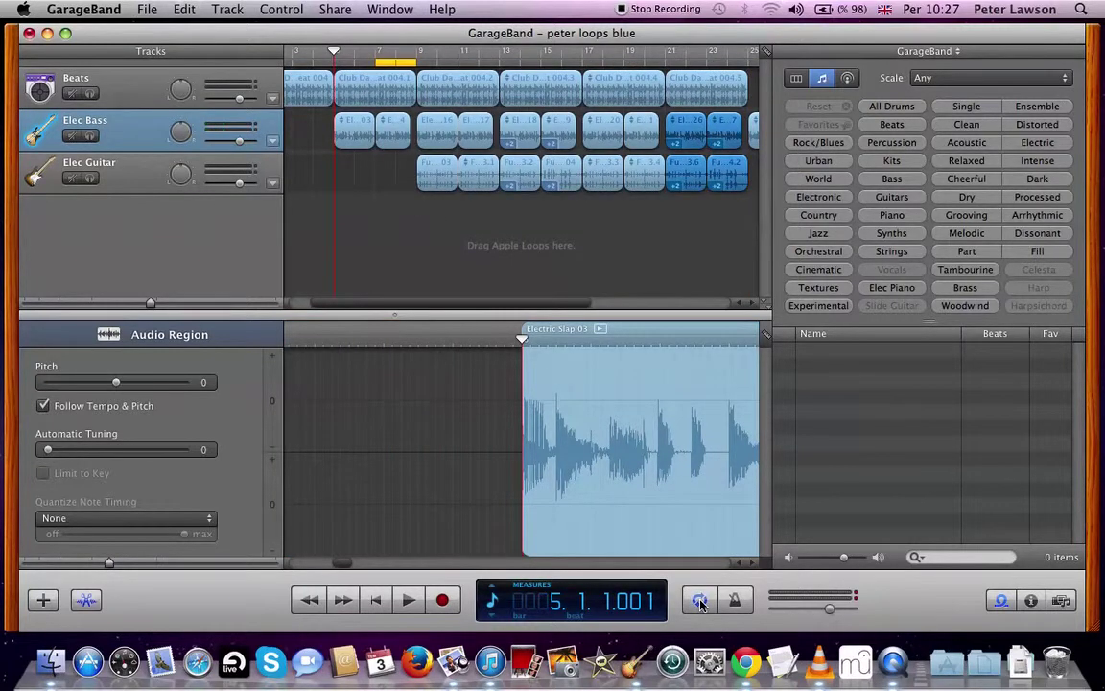
{"action": "left_click_drag", "start_coordinate": [393, 63], "coordinate": [518, 62]}
{"action": "key", "text": "space"}
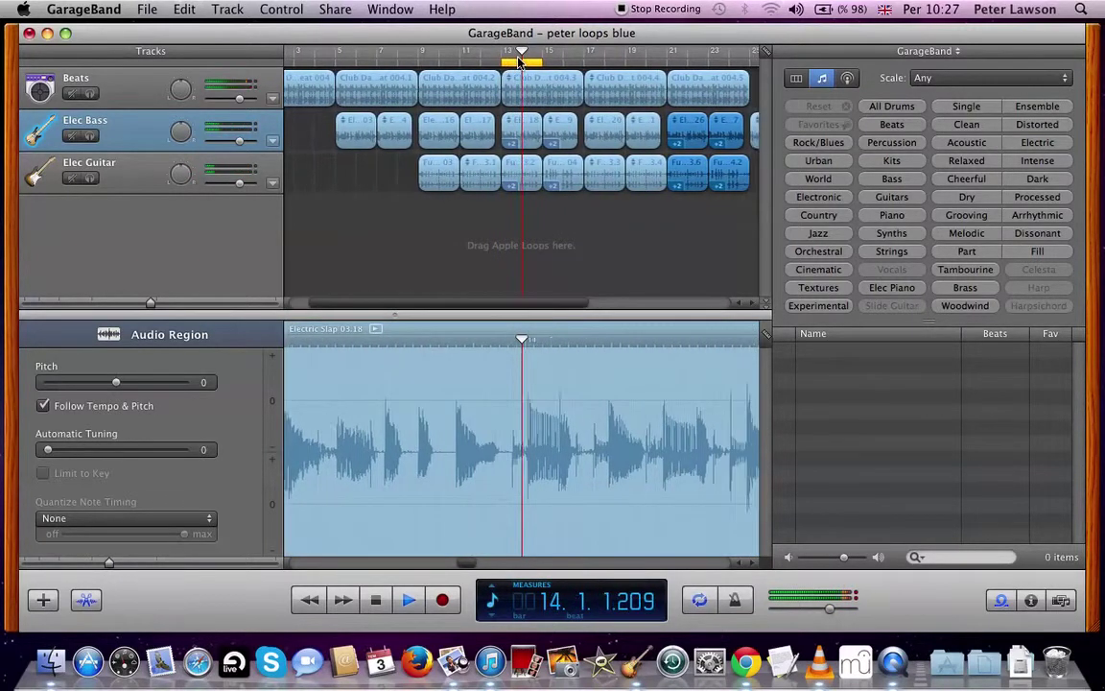
{"action": "key", "text": "space"}
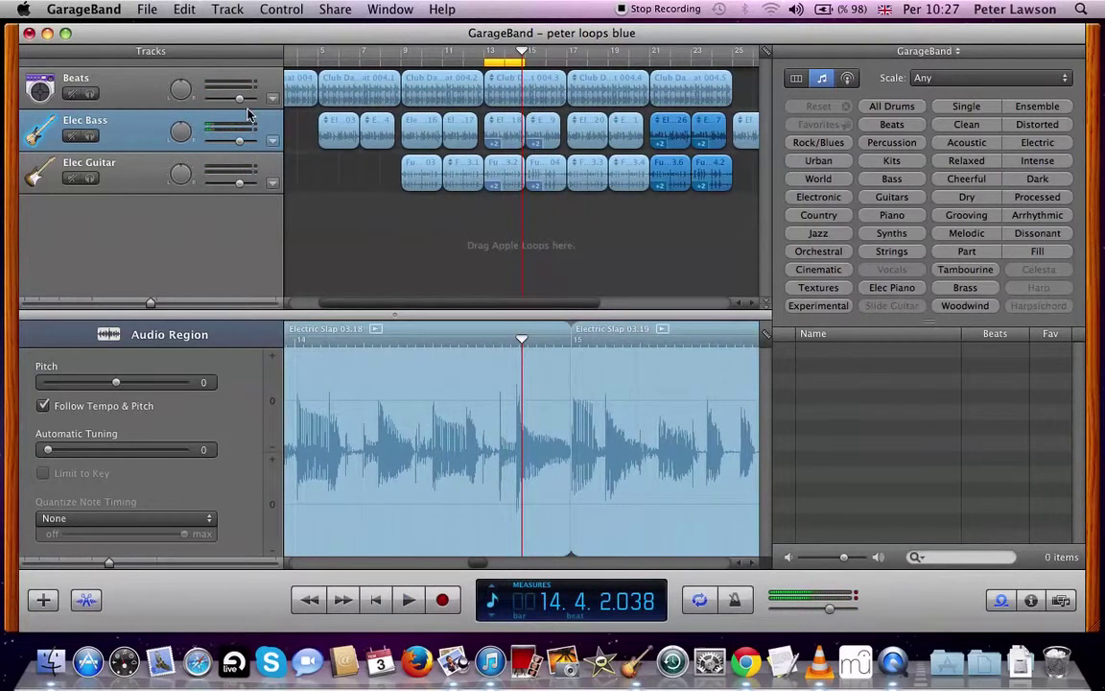
Solo the Elec Guitar track to play it within the cycle region, and switch off both solo and cycle
{"action": "left_click", "coordinate": [92, 183]}
{"action": "key", "text": "space"}
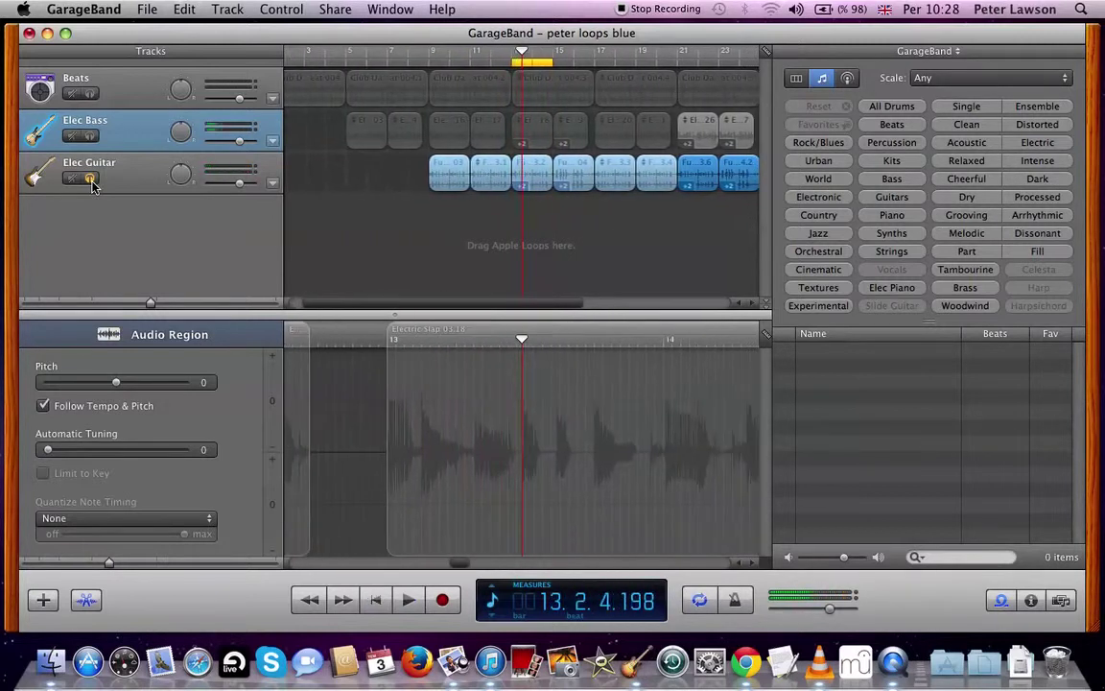
{"action": "left_click", "coordinate": [92, 182]}
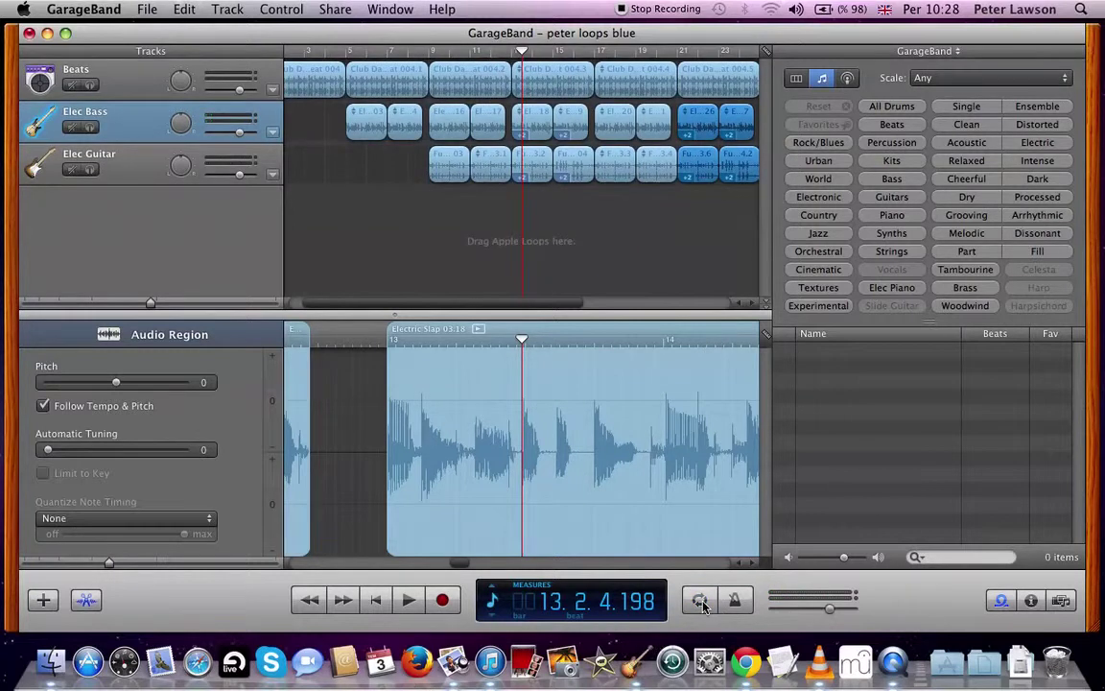
Play the whole arrangement from the beginning past bar 25, return to the start and save the project
{"action": "left_click", "coordinate": [369, 599]}
{"action": "key", "text": "space"}
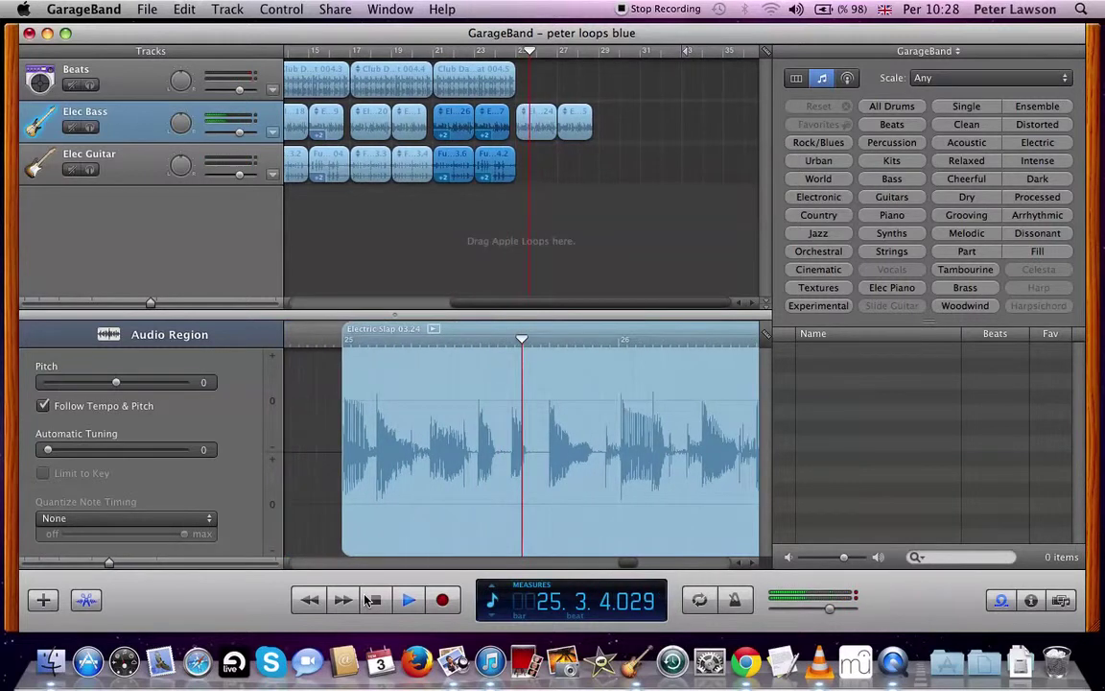
{"action": "left_click", "coordinate": [365, 600]}
{"action": "left_click", "coordinate": [386, 601]}
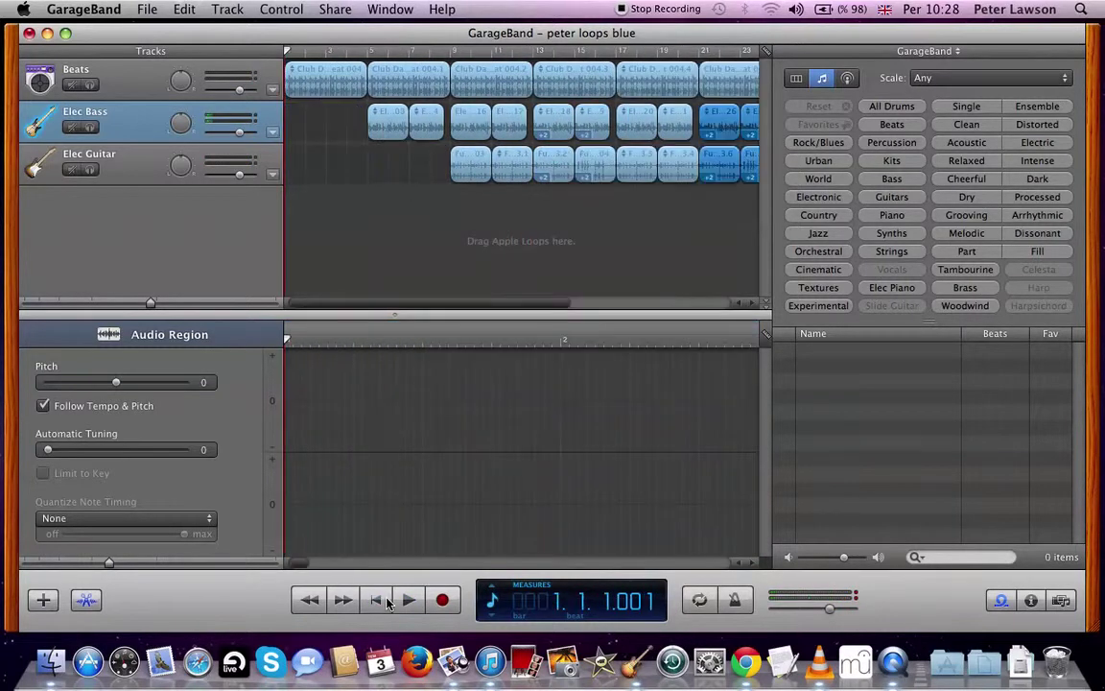
{"action": "key", "text": "super+s"}
Switch the cycle region, the Elec Guitar solo and the Elec Bass mute on and off again
{"action": "left_click", "coordinate": [703, 604]}
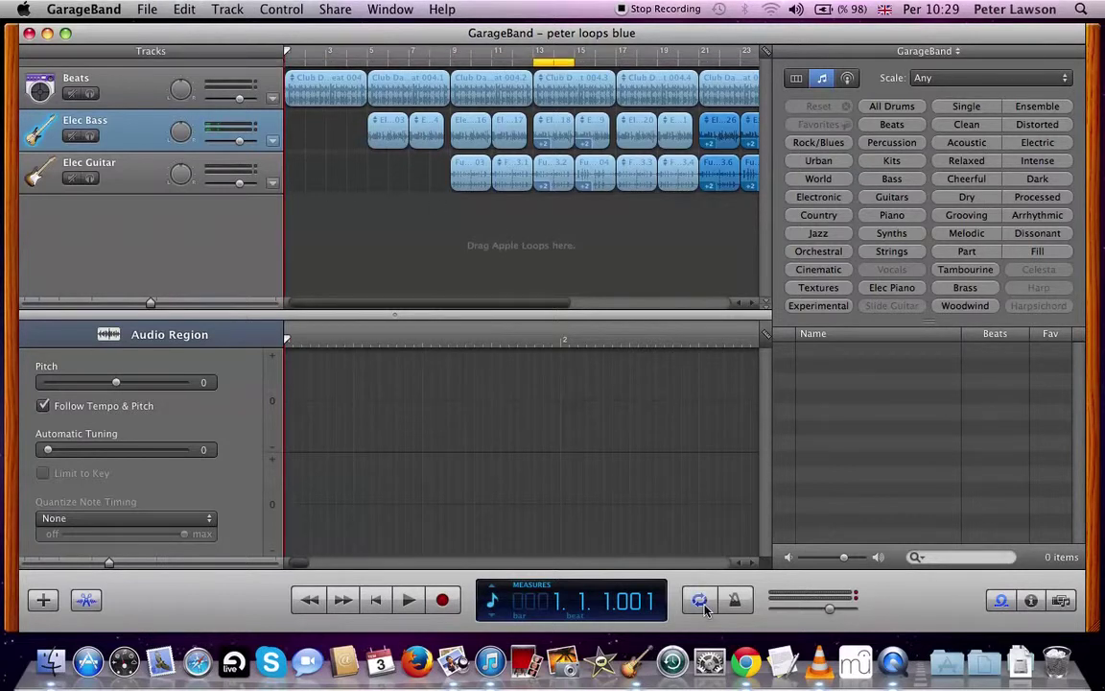
{"action": "left_click", "coordinate": [703, 604]}
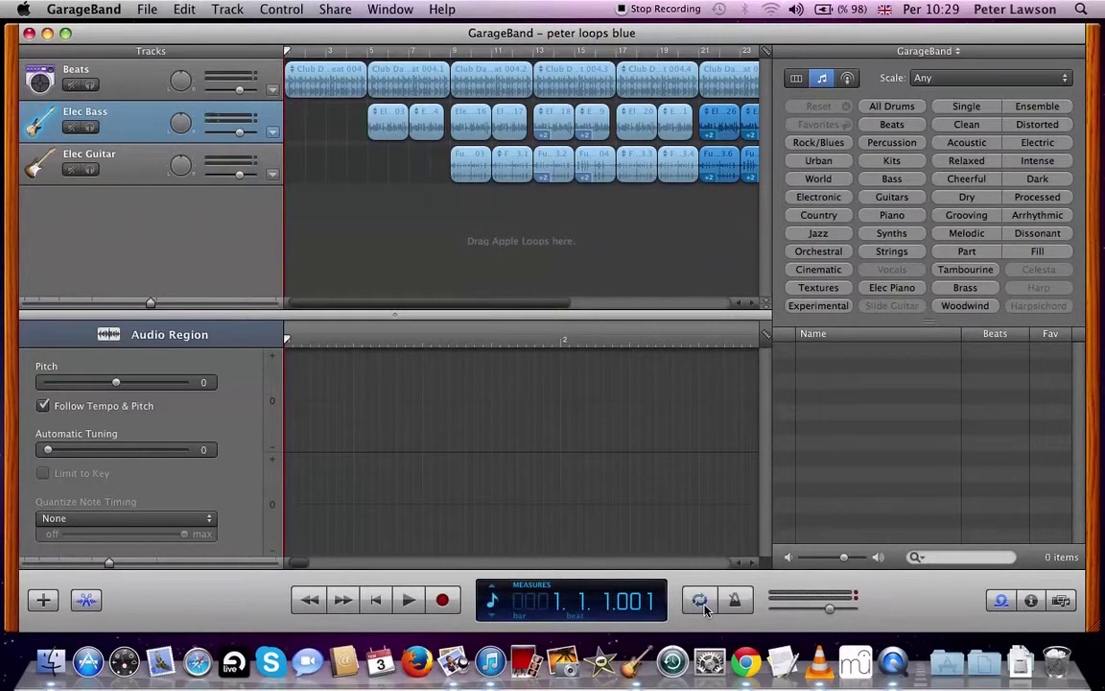
{"action": "left_click", "coordinate": [90, 169]}
{"action": "left_click", "coordinate": [90, 170]}
{"action": "left_click", "coordinate": [90, 170]}
{"action": "left_click", "coordinate": [90, 170]}
{"action": "left_click", "coordinate": [71, 129]}
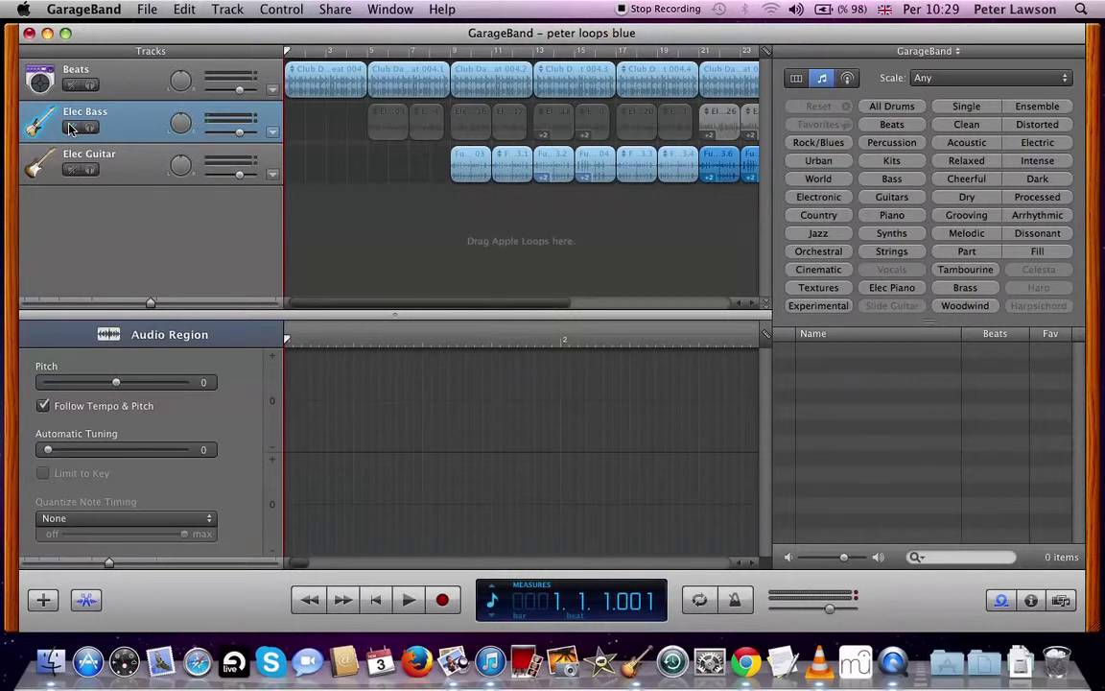
{"action": "left_click", "coordinate": [70, 129]}
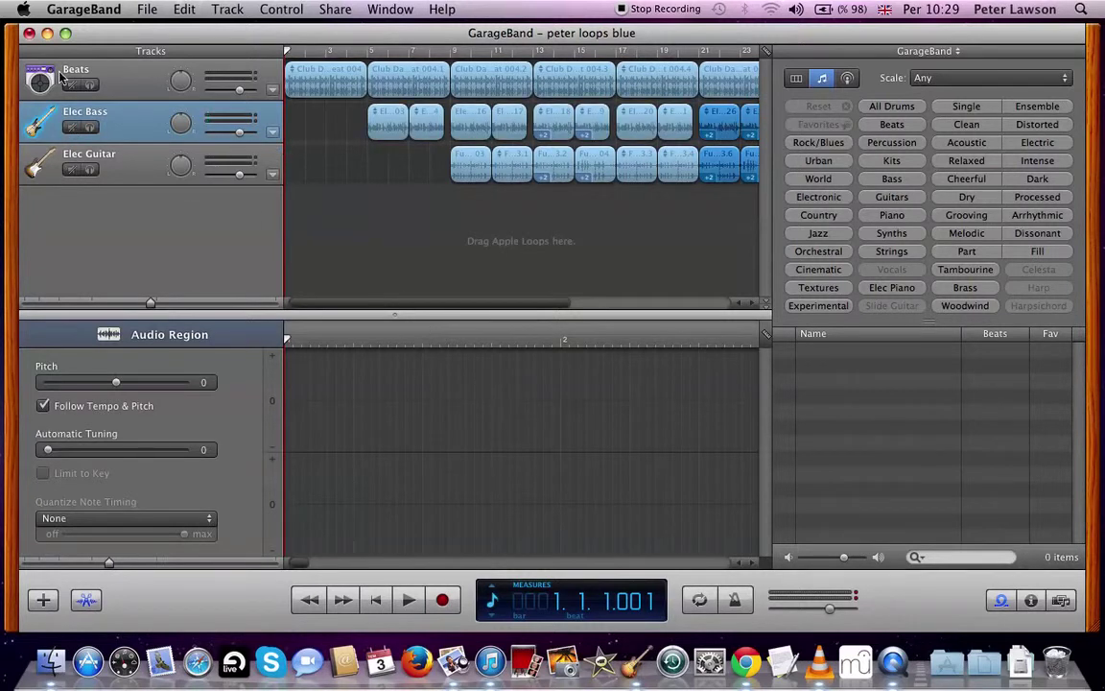
Save the project
{"action": "key", "text": "super+s"}
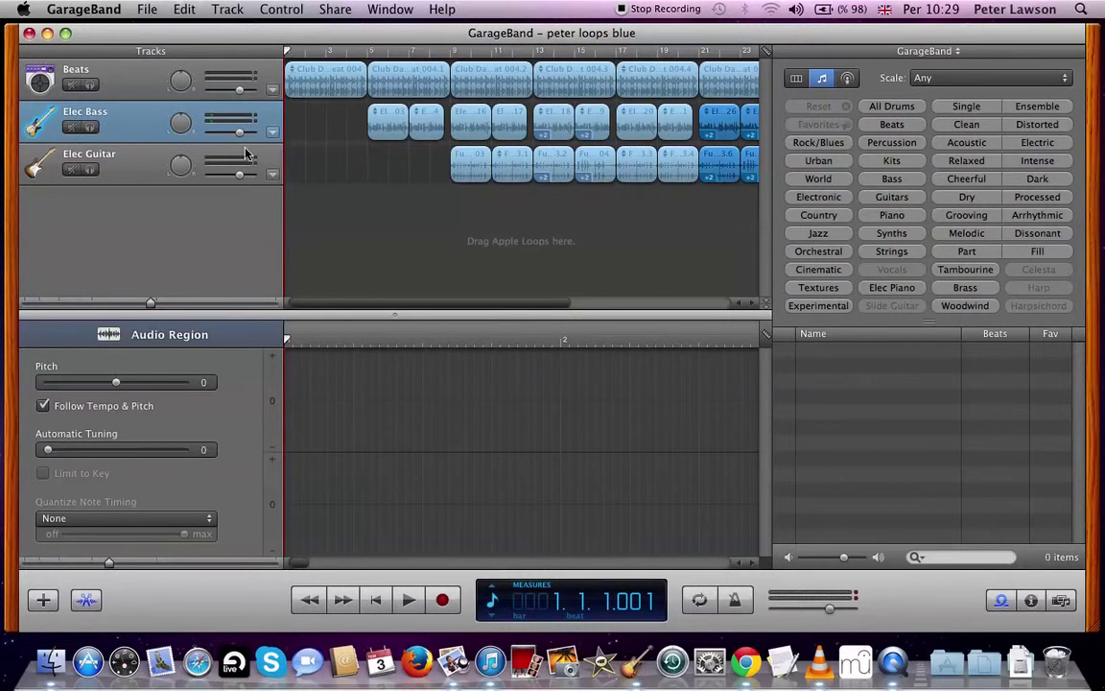